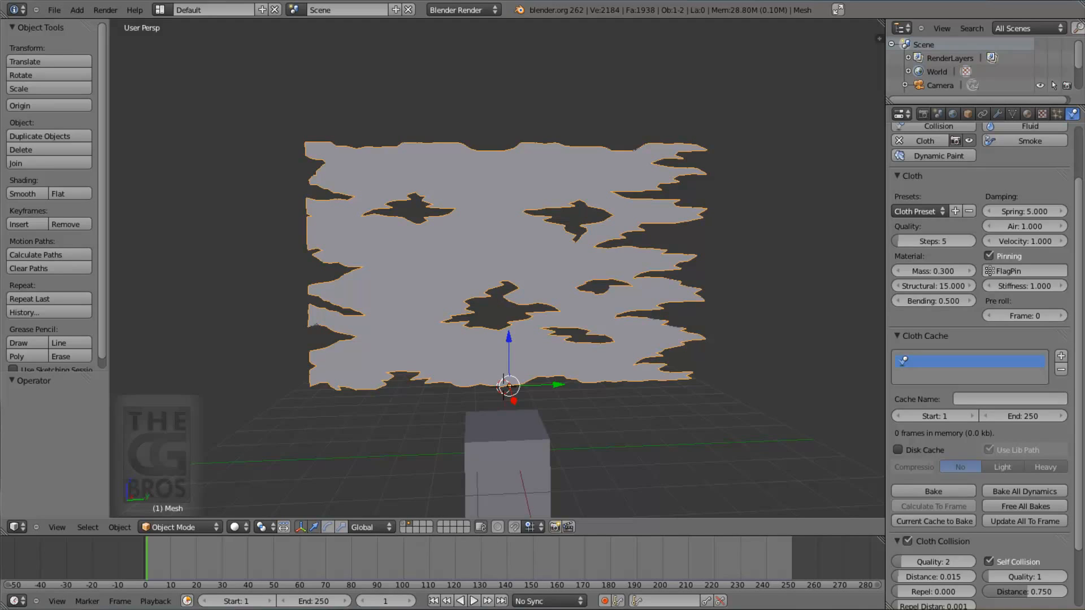
Step: Move the tattered flag mesh to the fourth layer and display that layer in the viewport
key("m")
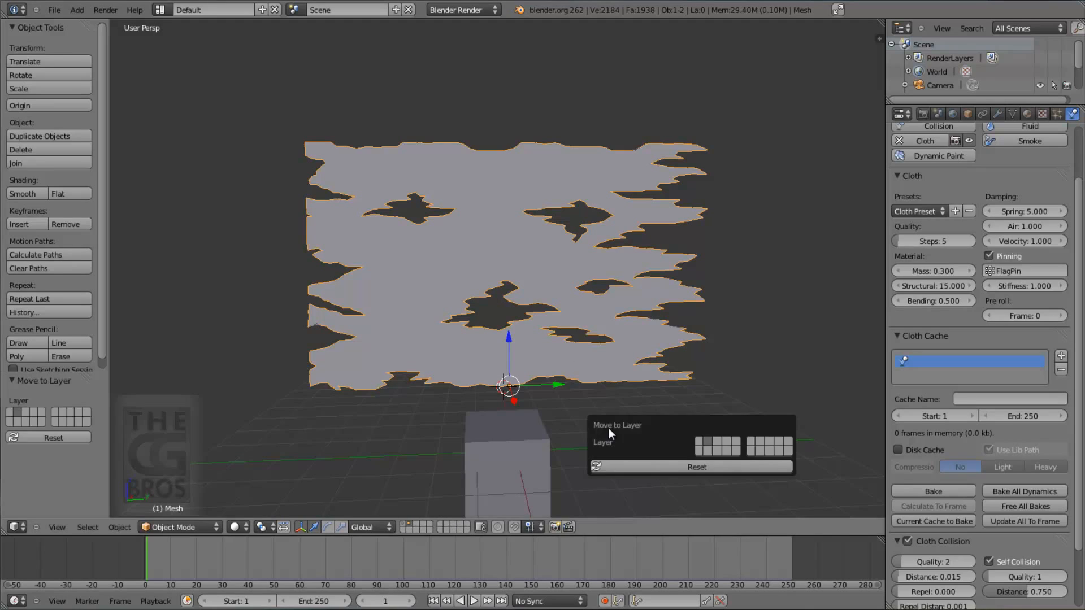
left_click(727, 440)
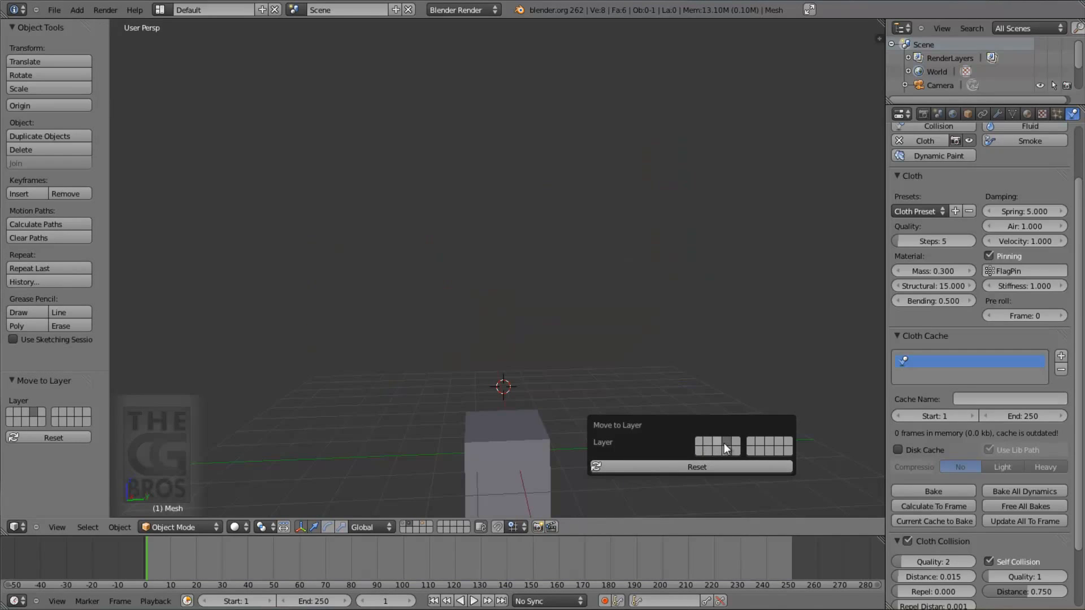
left_click(419, 524)
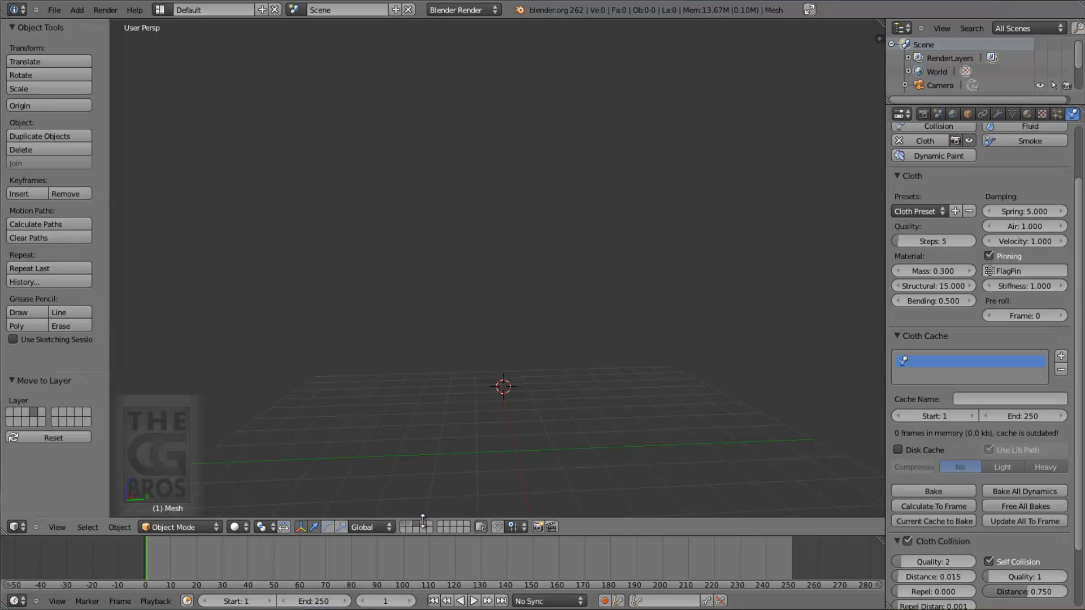
left_click(424, 524)
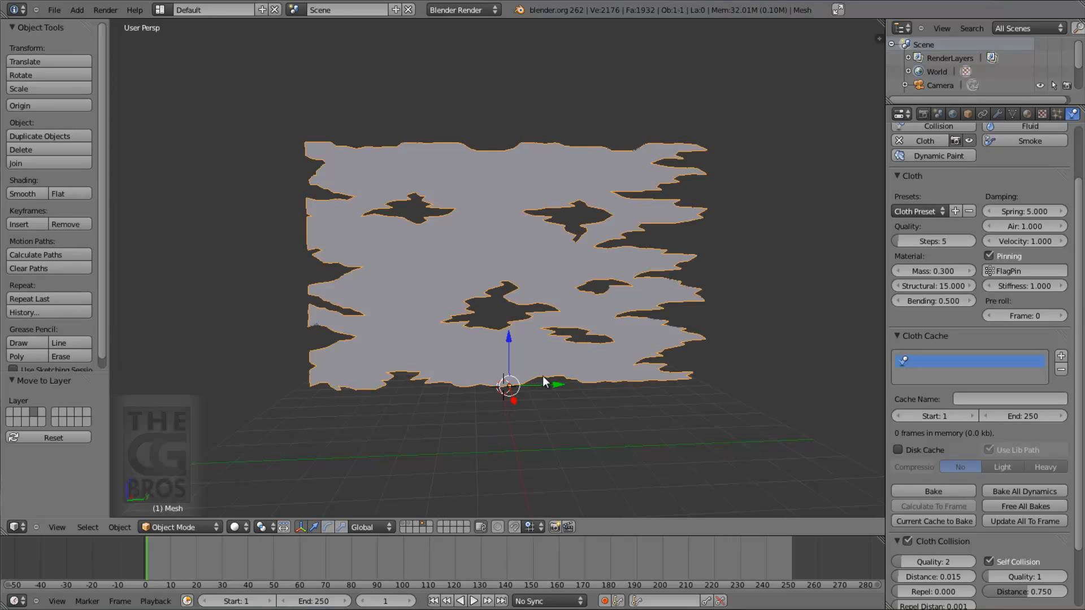
Step: Move the flag mesh back to the second layer and display that layer together with the cube
key("m")
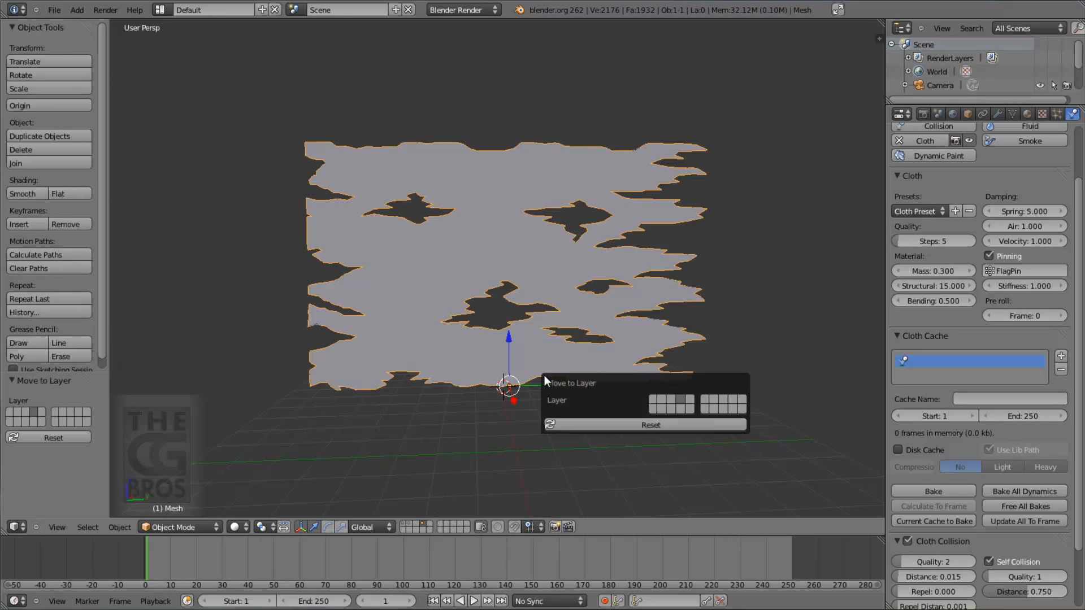
left_click(658, 401)
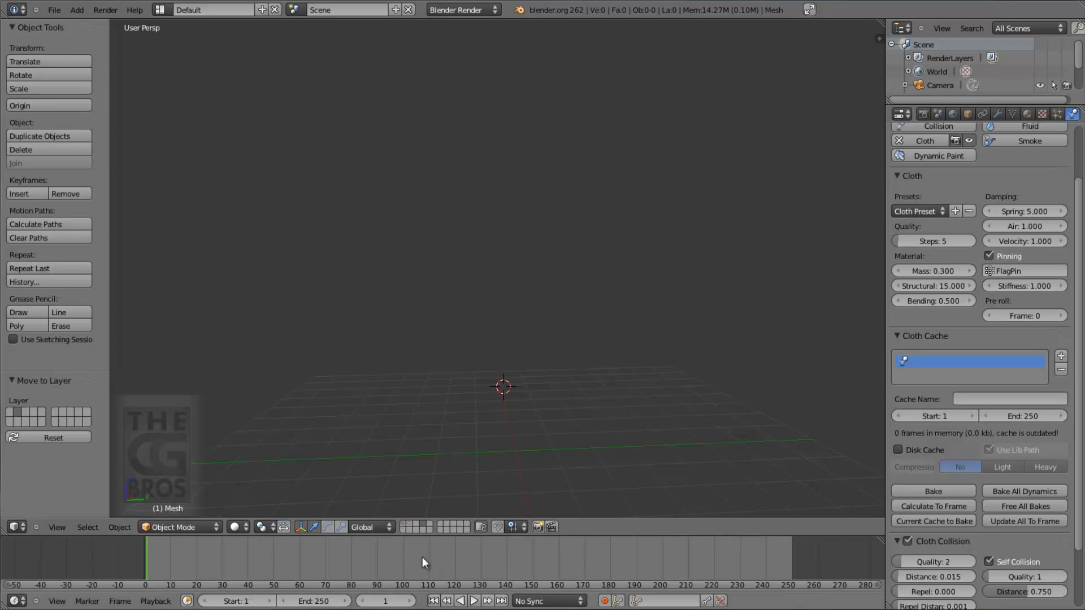
left_click(410, 524)
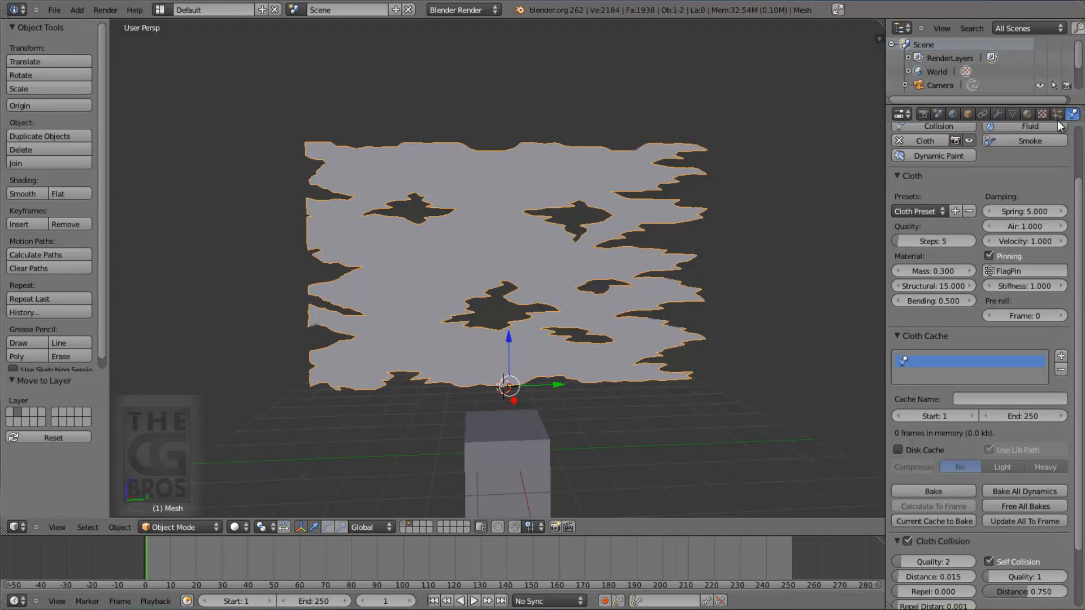
left_click(996, 114)
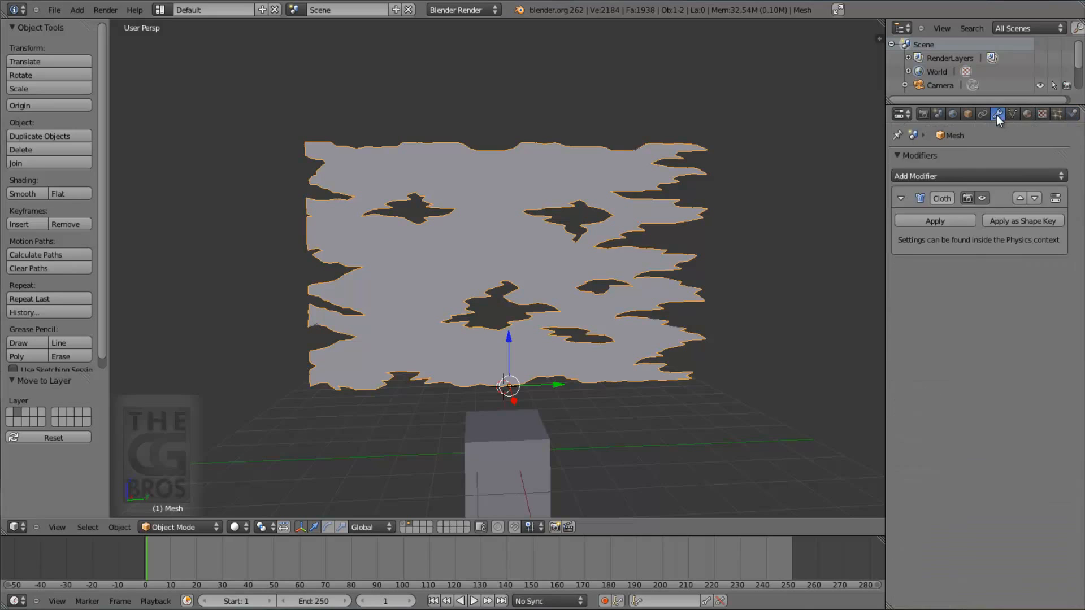
left_click(967, 115)
left_click(952, 114)
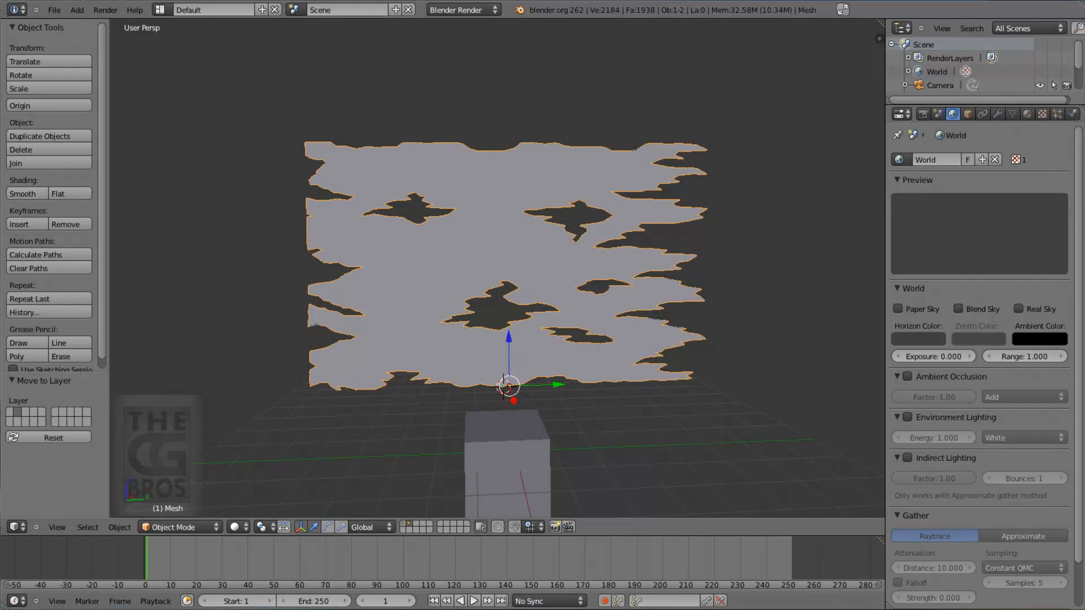
Step: Play the flag's cloth simulation without wind, stop it, and return to the first frame
left_click(474, 600)
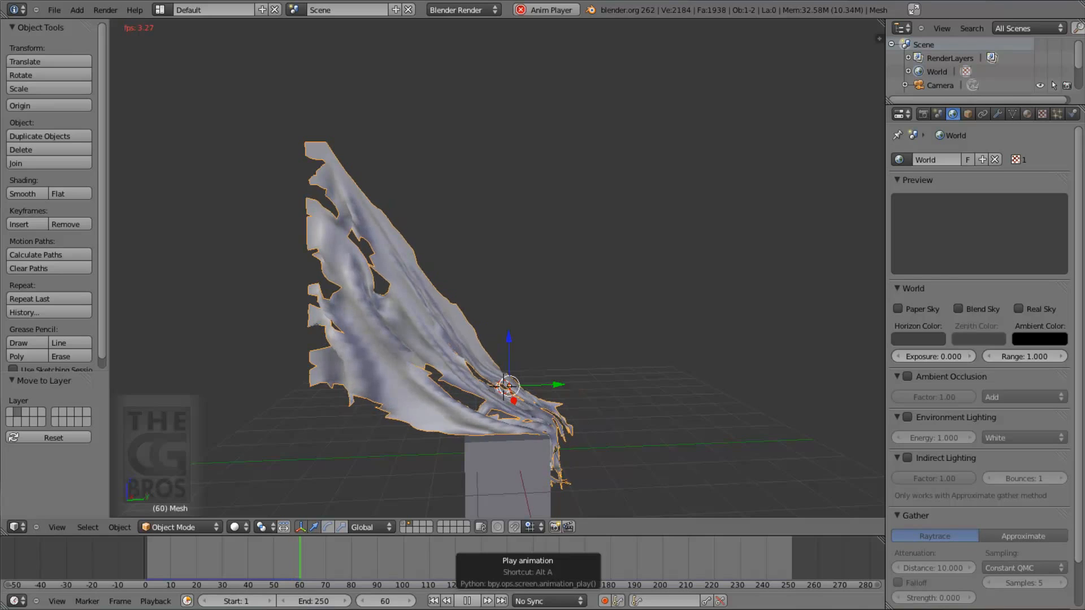
left_click(474, 602)
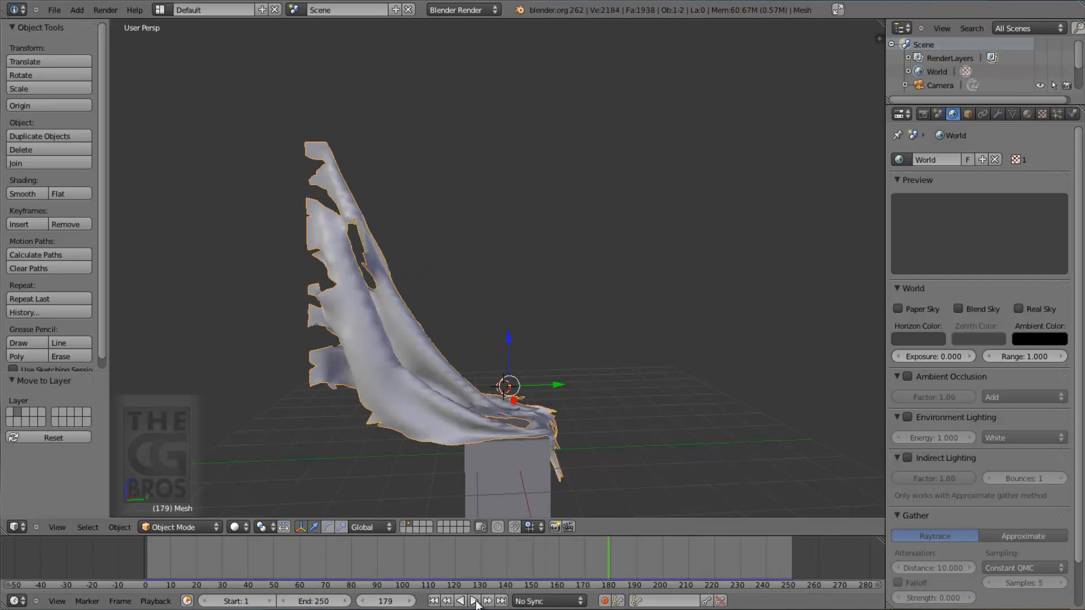
left_click(434, 601)
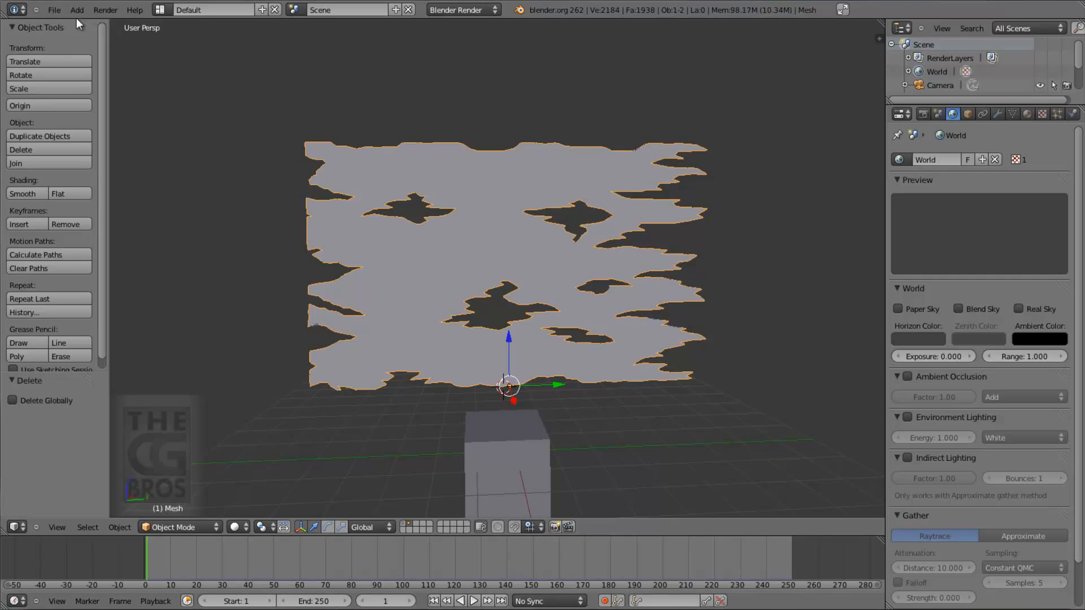
Step: Add a wind force field and move it about -7.8 units along Y, beyond the flag's pinned edge
left_click(77, 12)
mouse_move(117, 189)
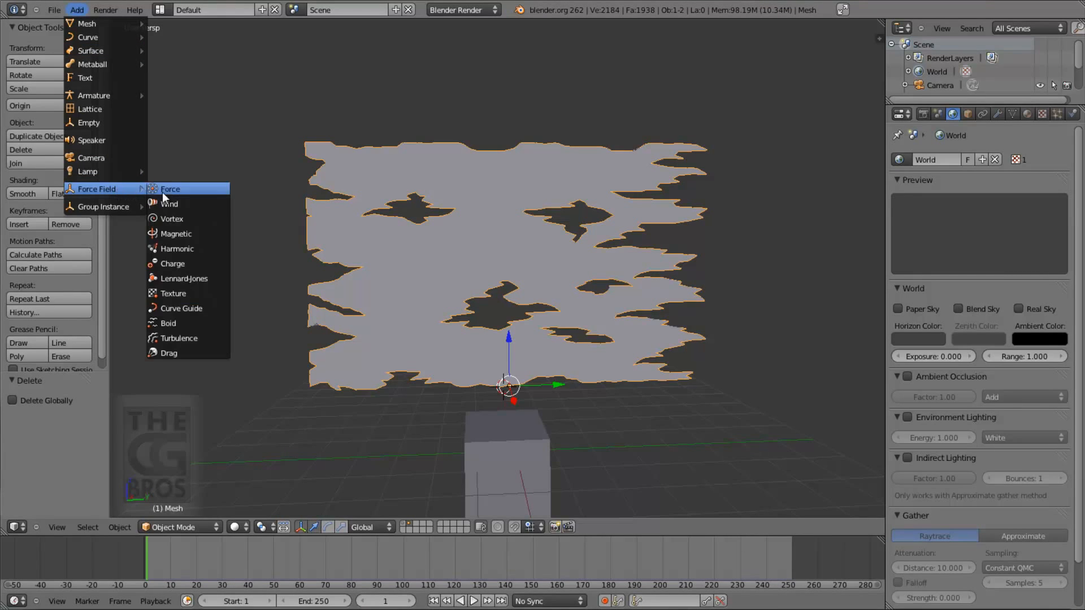
left_click(168, 205)
left_click_drag(558, 386, 243, 351)
Step: Rotate the wind field about -81° around the X axis to aim it across the flag
key("r")
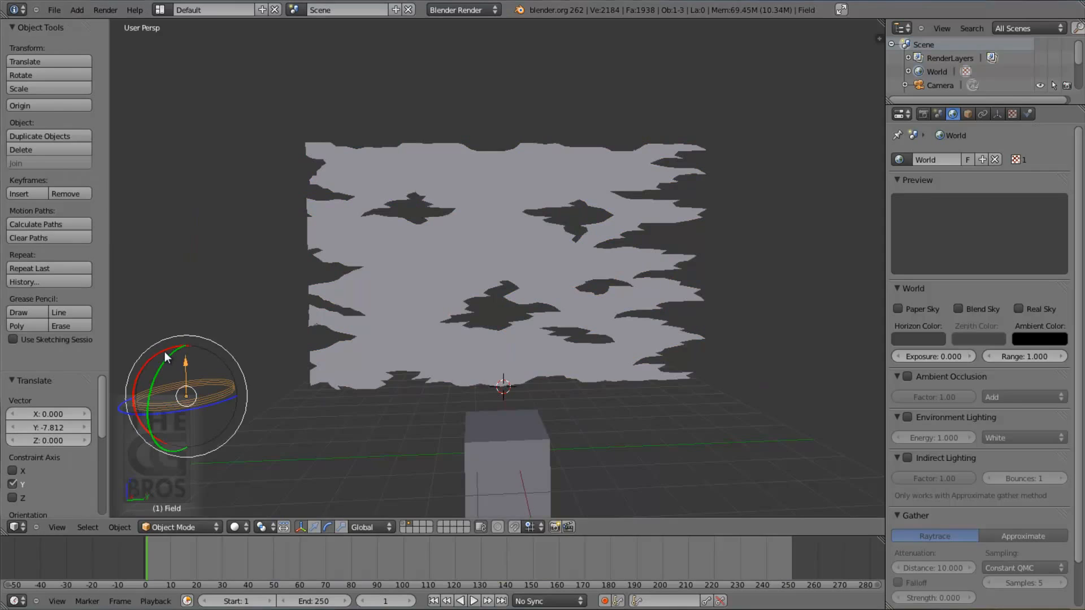
key("x")
left_click(227, 367)
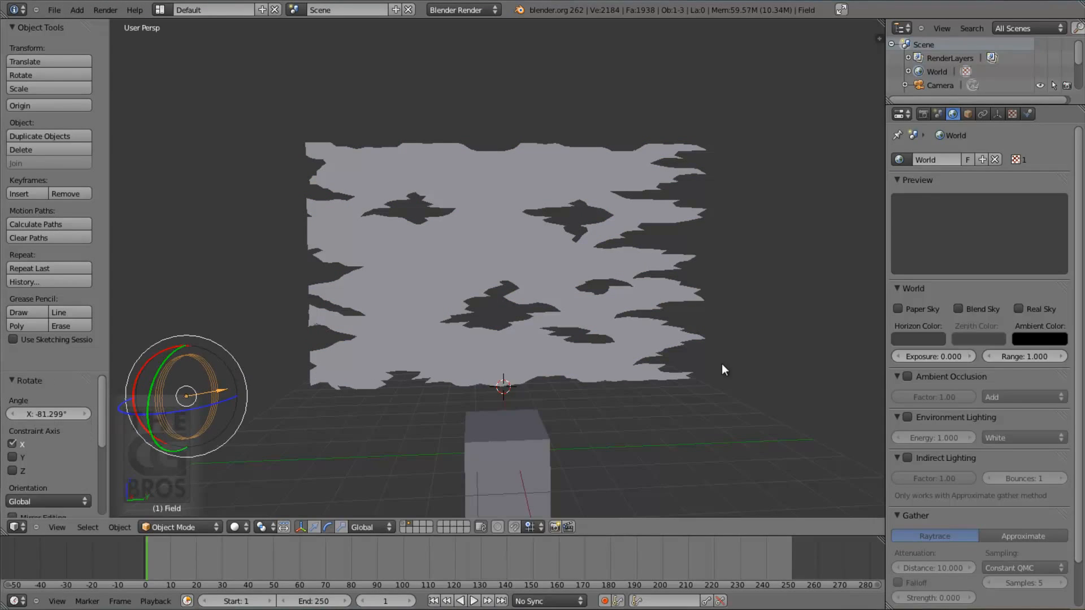
Step: Set the wind field's strength to 500, noise to 3 and flow to 10
left_click(1028, 114)
left_click(944, 252)
type("500")
key("Return")
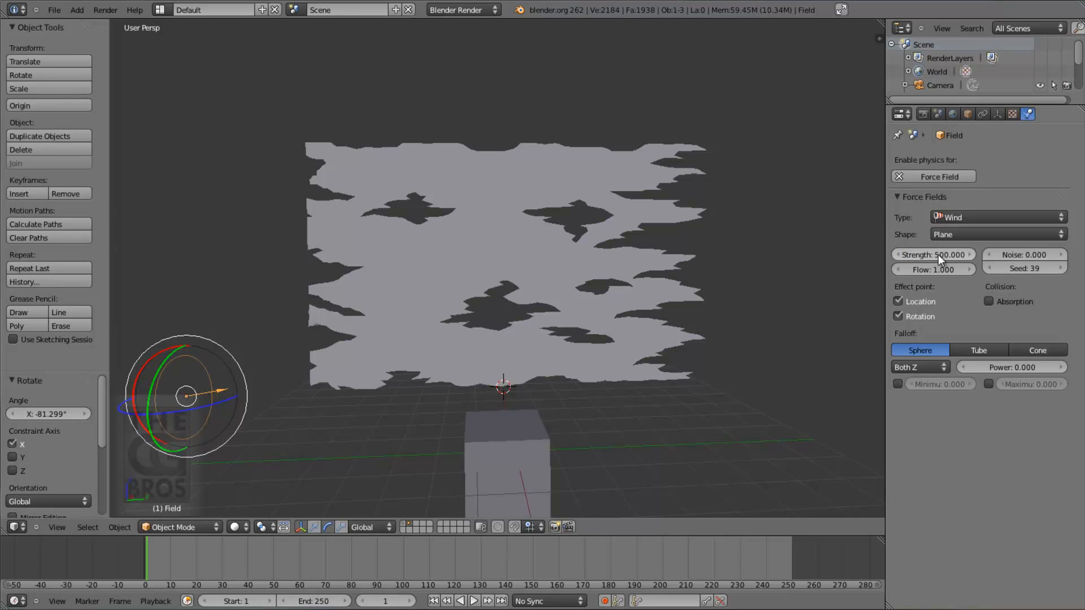
left_click(1013, 253)
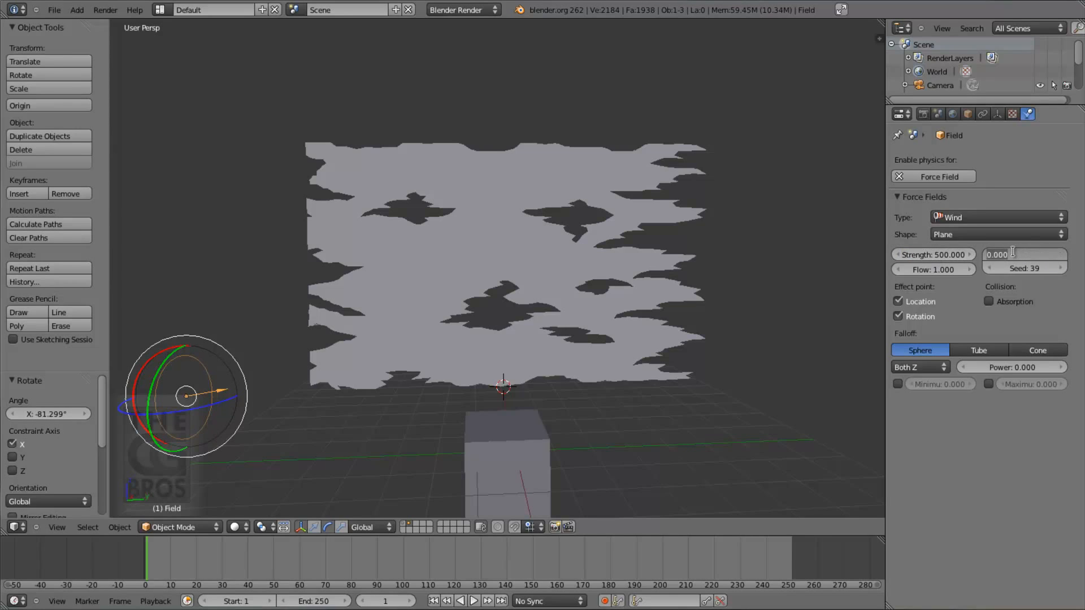
type("3")
key("Return")
left_click(935, 269)
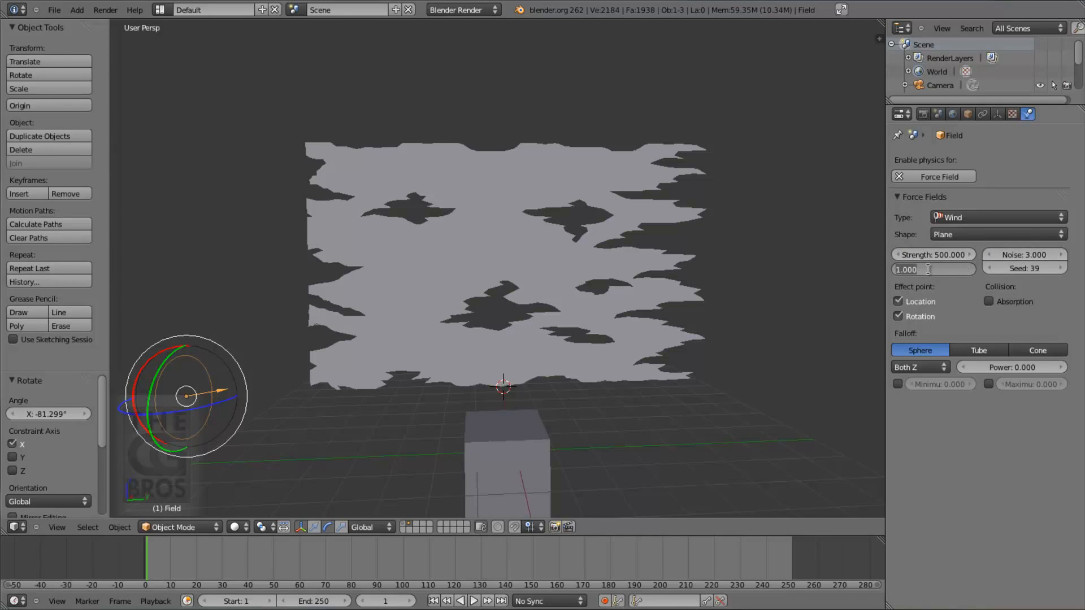
type("10")
key("Return")
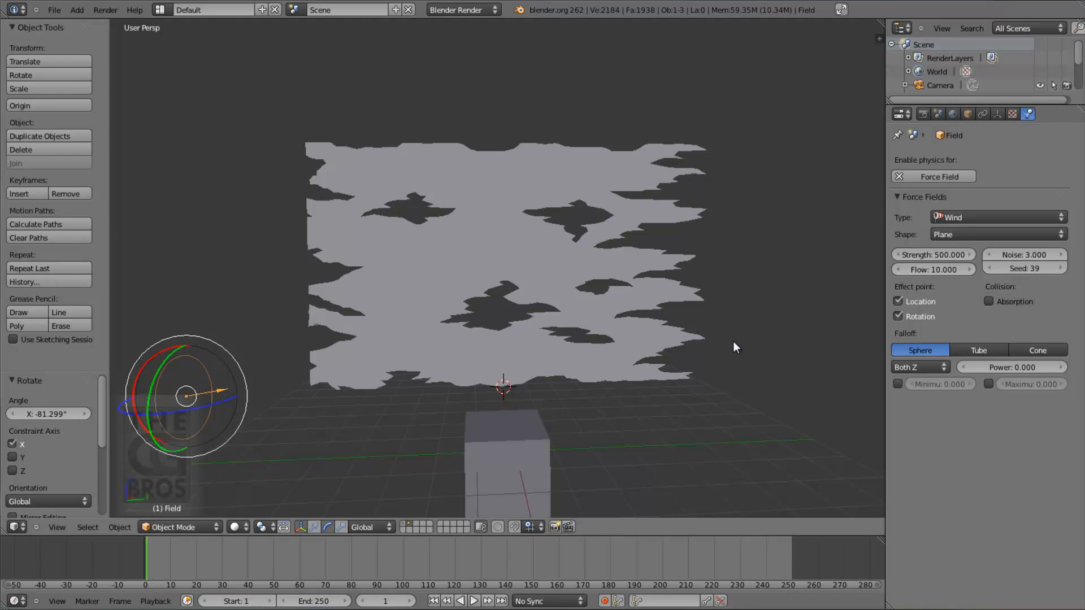
Step: Play back the flag's cloth simulation with the wind field acting on it
key("alt+a")
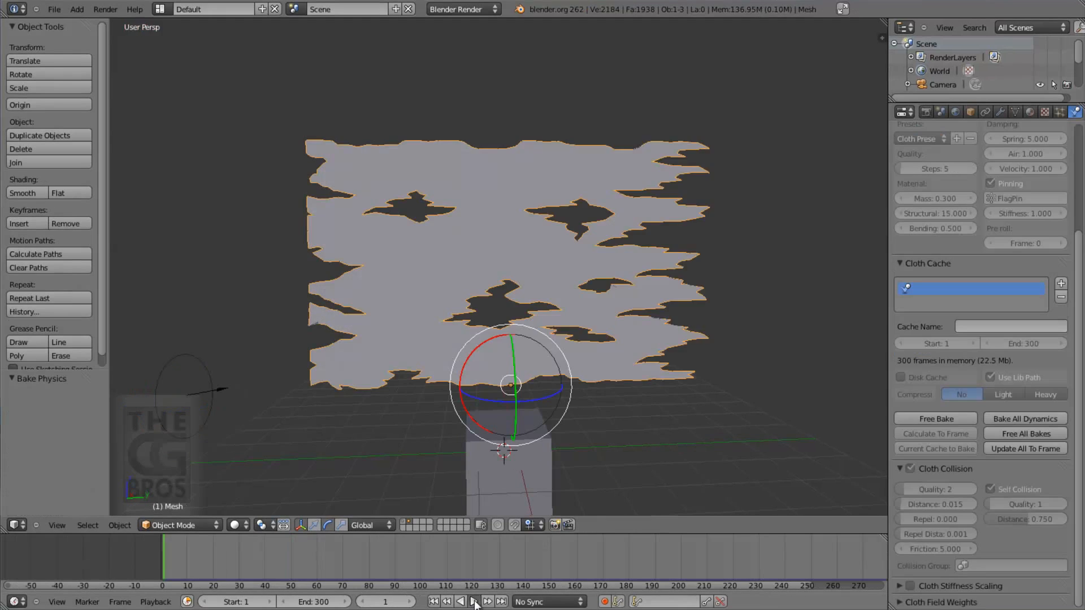
left_click(474, 601)
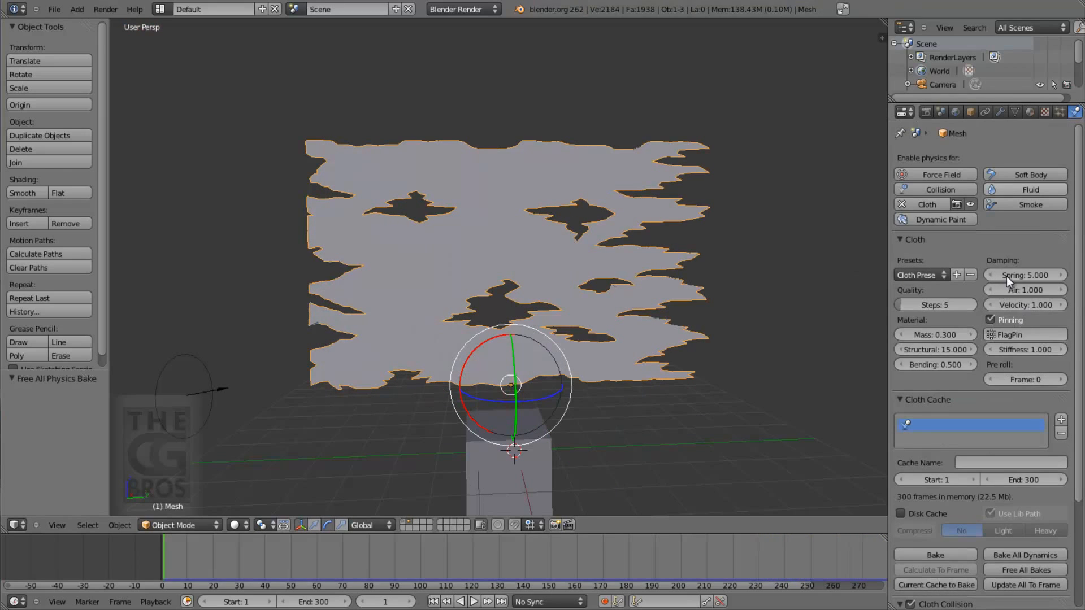
Step: Set the flag's cloth material mass to 1
left_click(939, 334)
type("1")
key("Return")
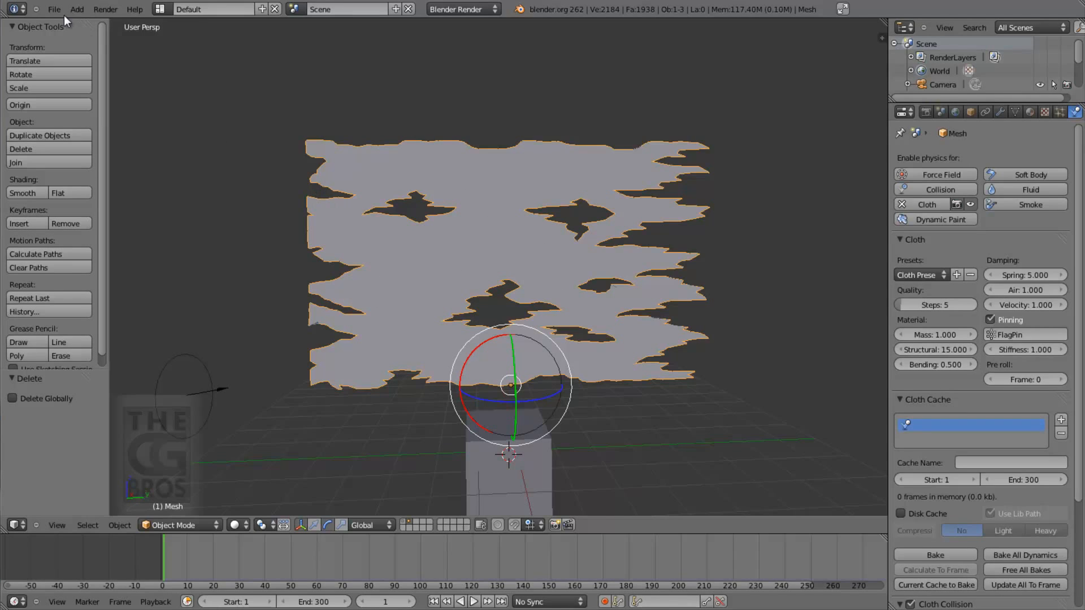
Step: Add a second wind force field and move it above the first one, beyond the flag's pinned edge
left_click(83, 7)
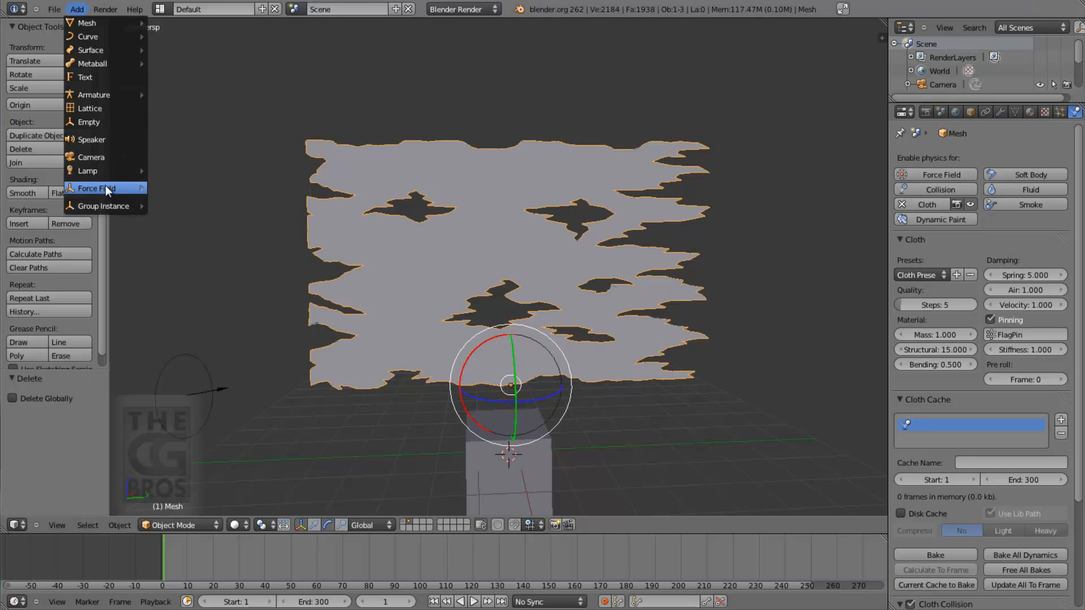
mouse_move(105, 187)
left_click(167, 202)
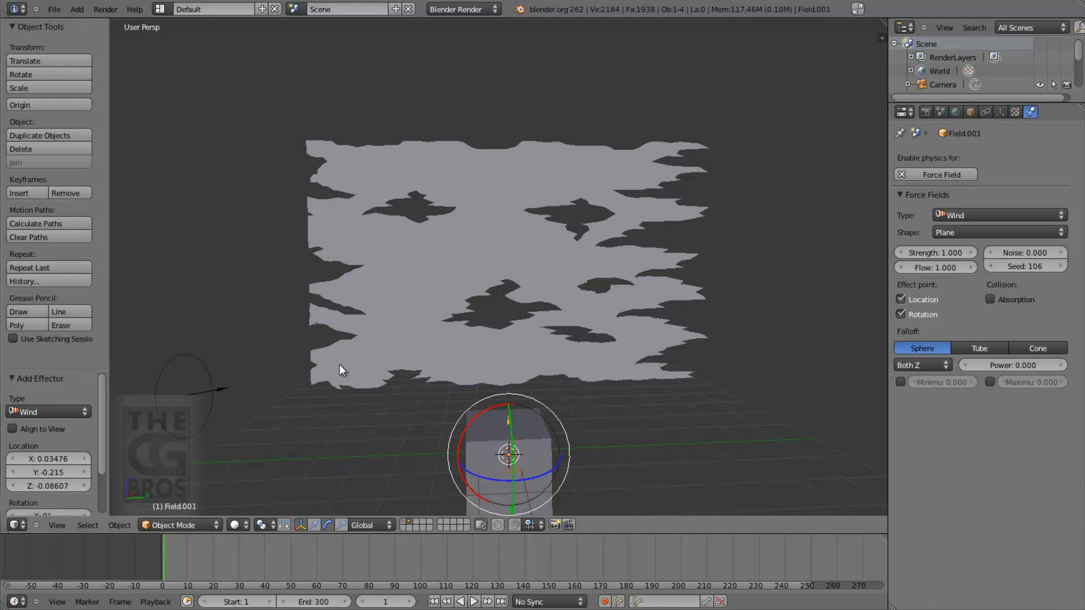
left_click(316, 528)
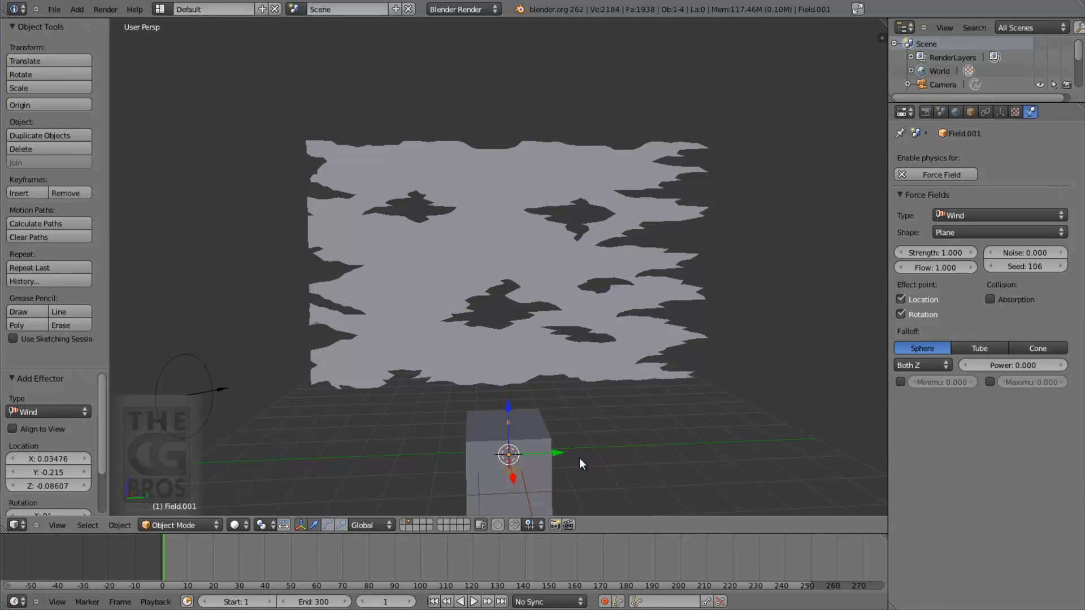
left_click_drag(560, 453, 203, 200)
Step: Rotate the second wind field to aim it across the flag, undoing the stray last change
left_click(329, 526)
left_click_drag(251, 215, 253, 315)
left_click_drag(223, 243, 213, 246)
key("ctrl+z")
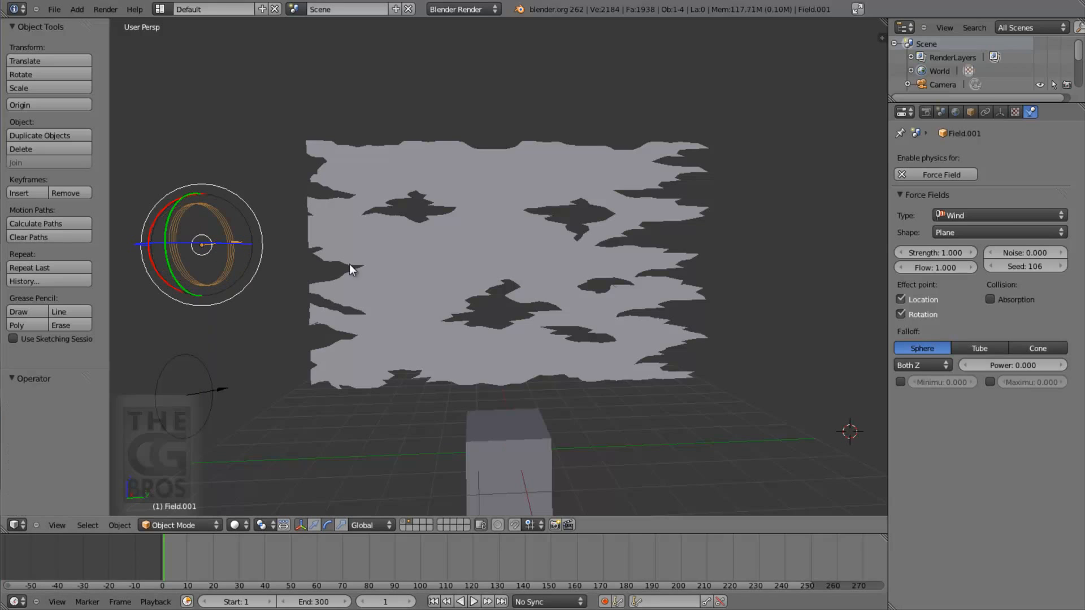
Step: Set the second wind field's strength to 300, noise to 5 and flow to 6
left_click(931, 252)
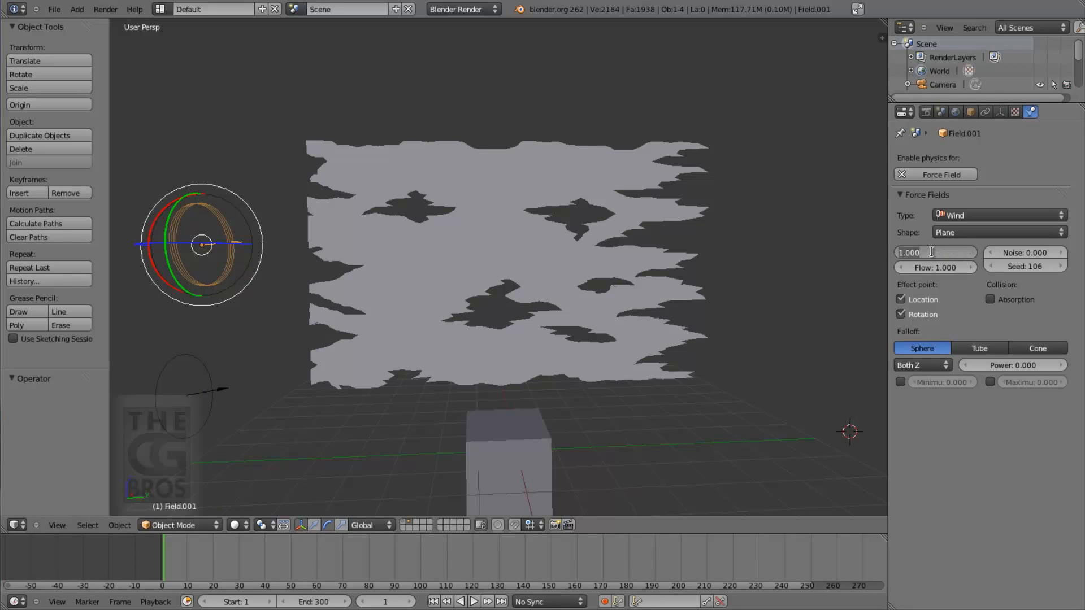
type("300")
key("Return")
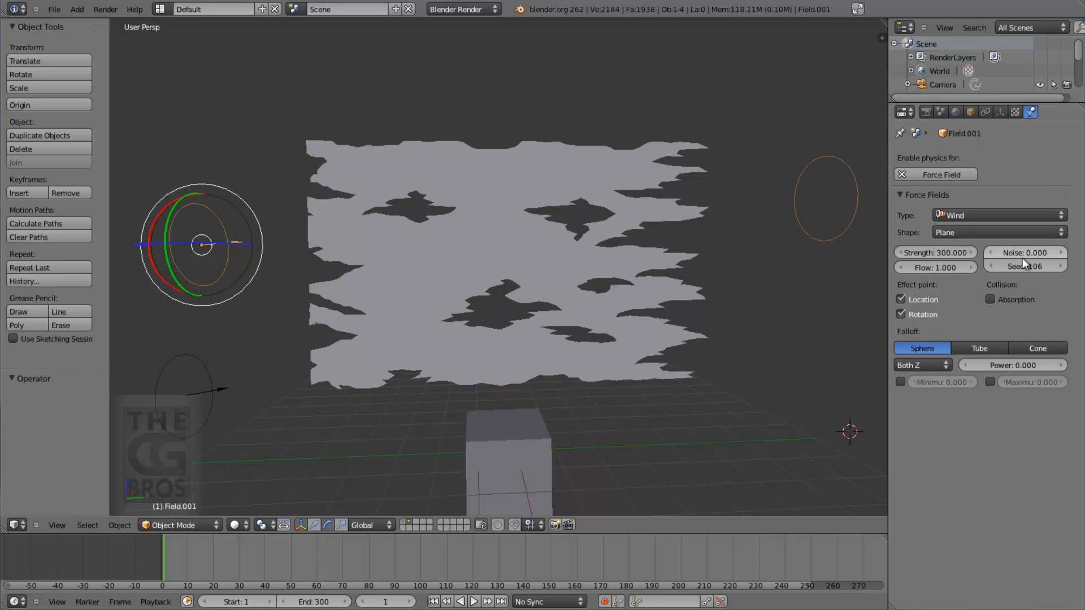
left_click(1023, 255)
type("5")
key("Return")
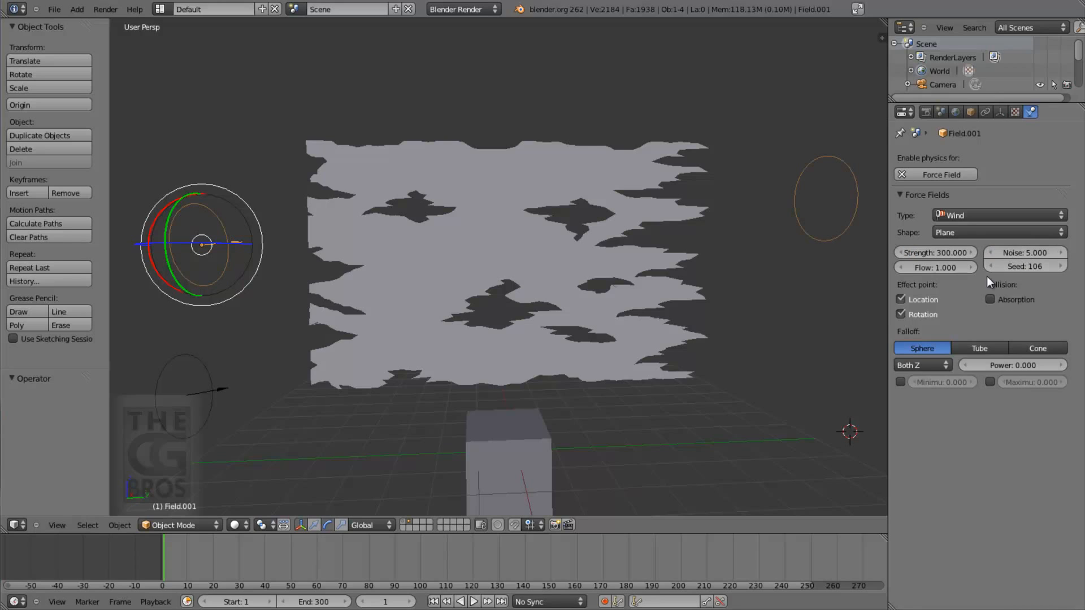
left_click(935, 267)
type("6")
key("Return")
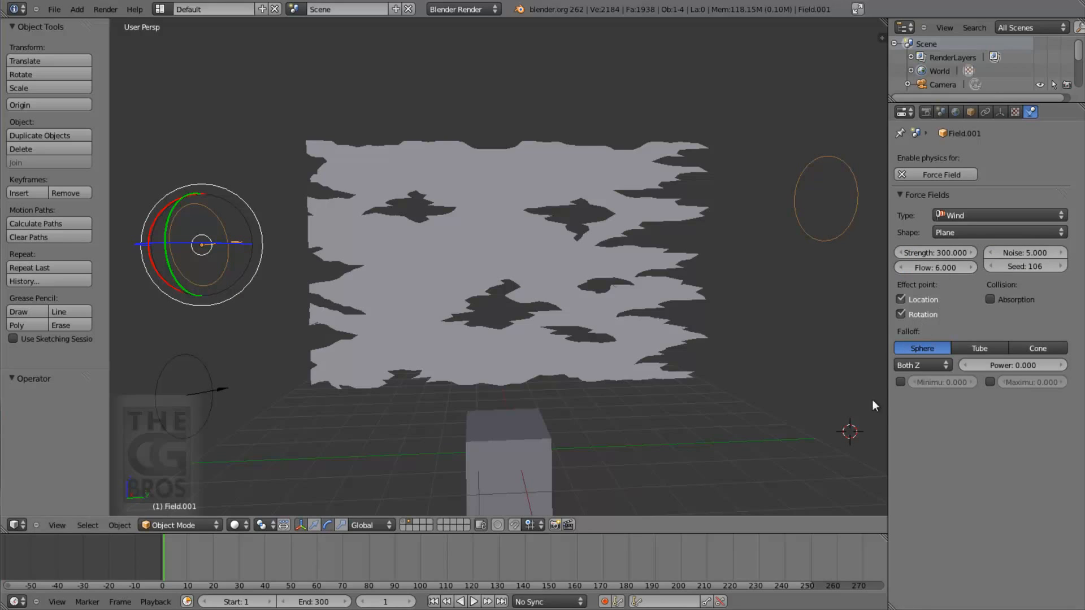
Step: Play the flag's cloth simulation with both wind fields active, and stop the playback
left_click(474, 602)
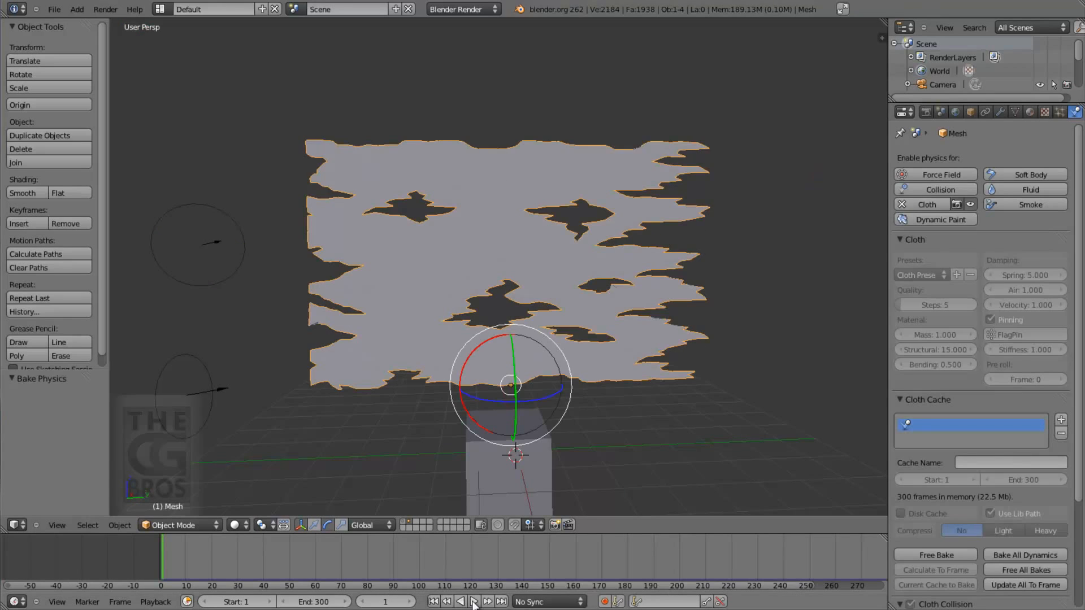
left_click(474, 602)
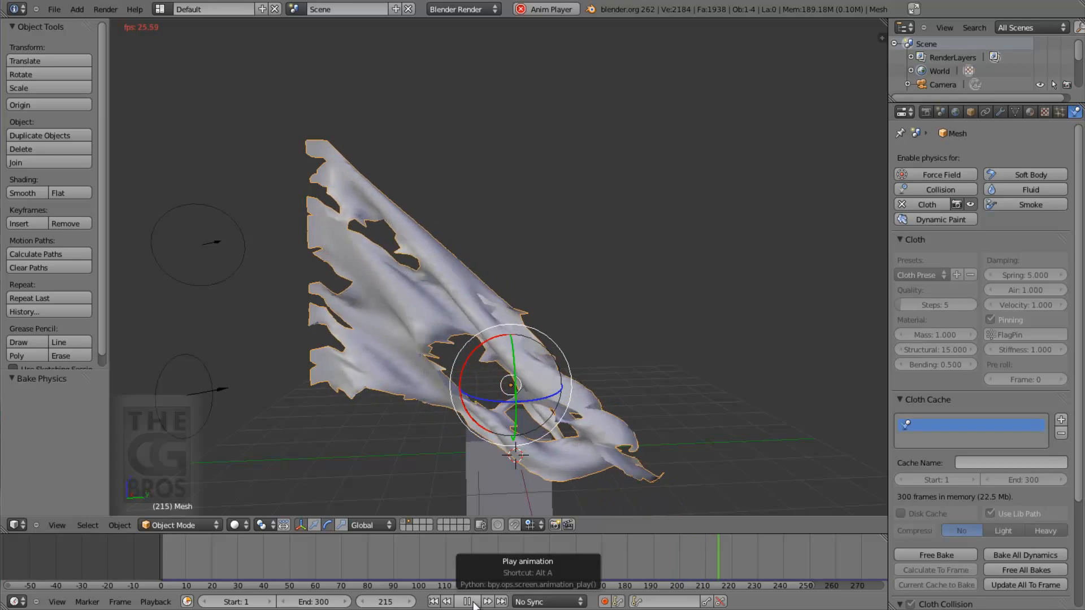
left_click(468, 603)
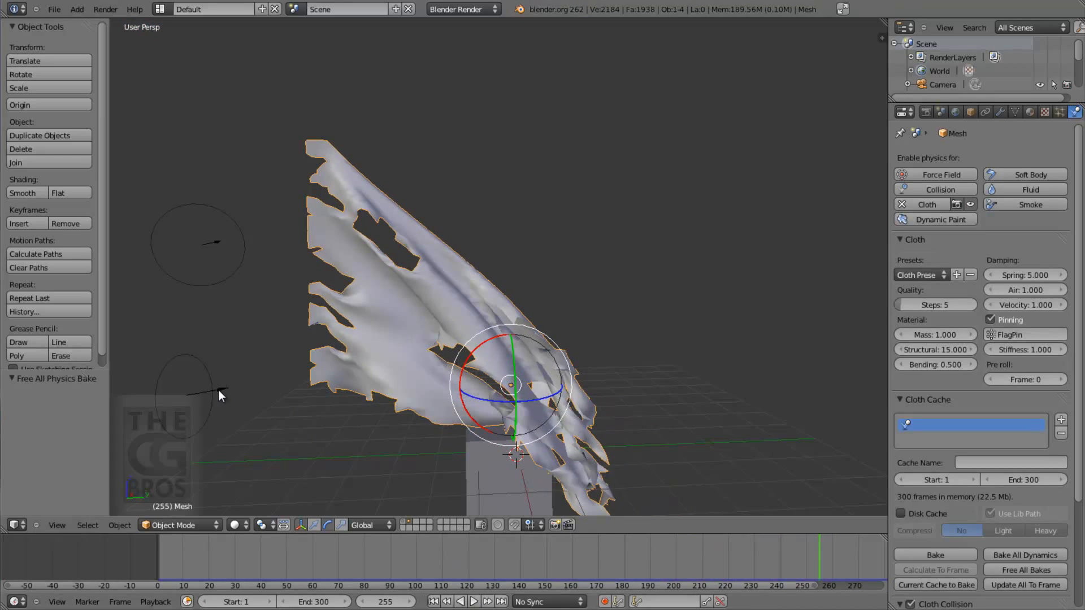
Step: Select the lower wind field and set its strength to 1000
right_click(219, 389)
left_click(968, 251)
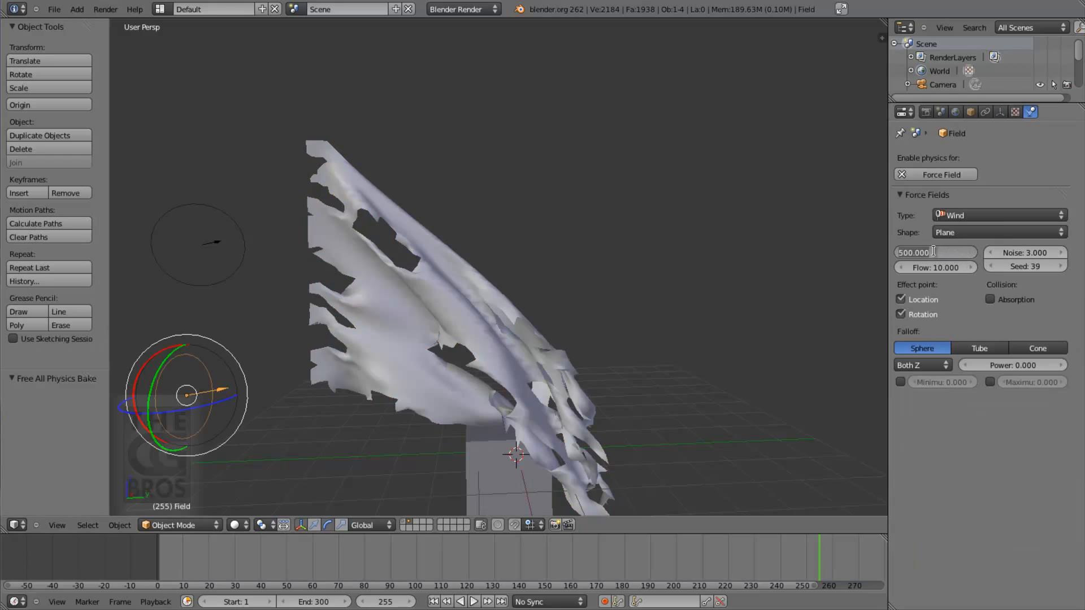
type("1000")
key("Return")
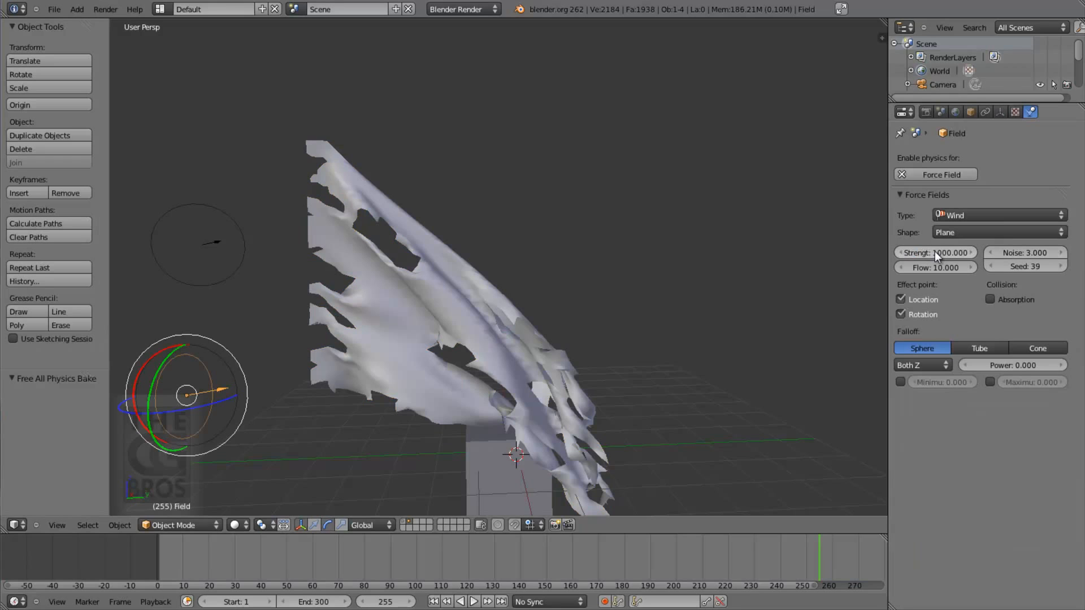
Step: Rewind and play the flag's cloth simulation with the stronger wind field
left_click(473, 601)
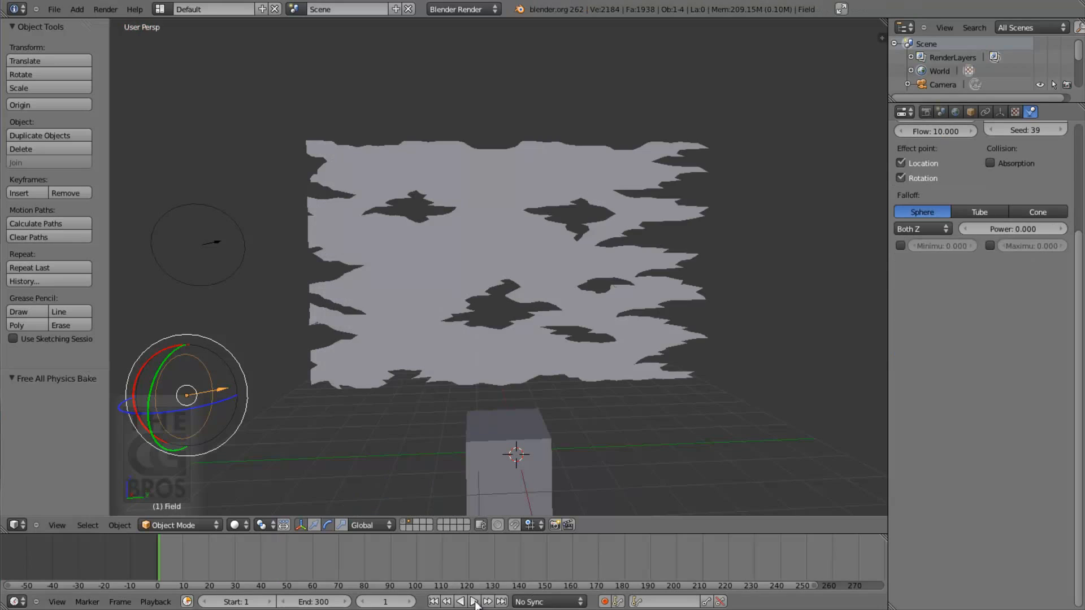
left_click(475, 602)
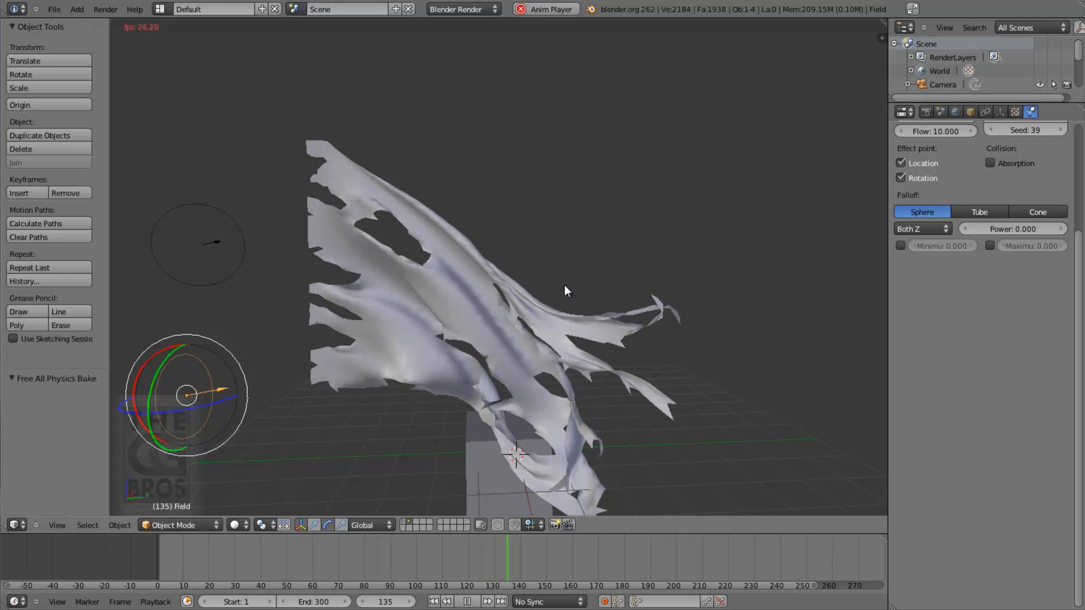
Step: Select the flag mesh and expand its Cloth Field Weights settings
right_click(423, 283)
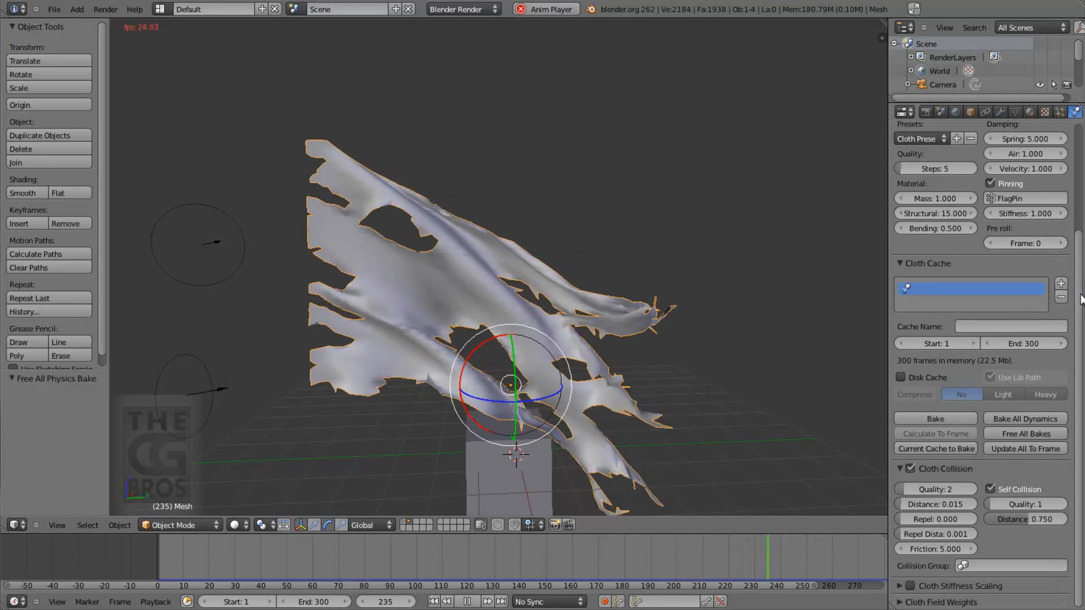
left_click(899, 603)
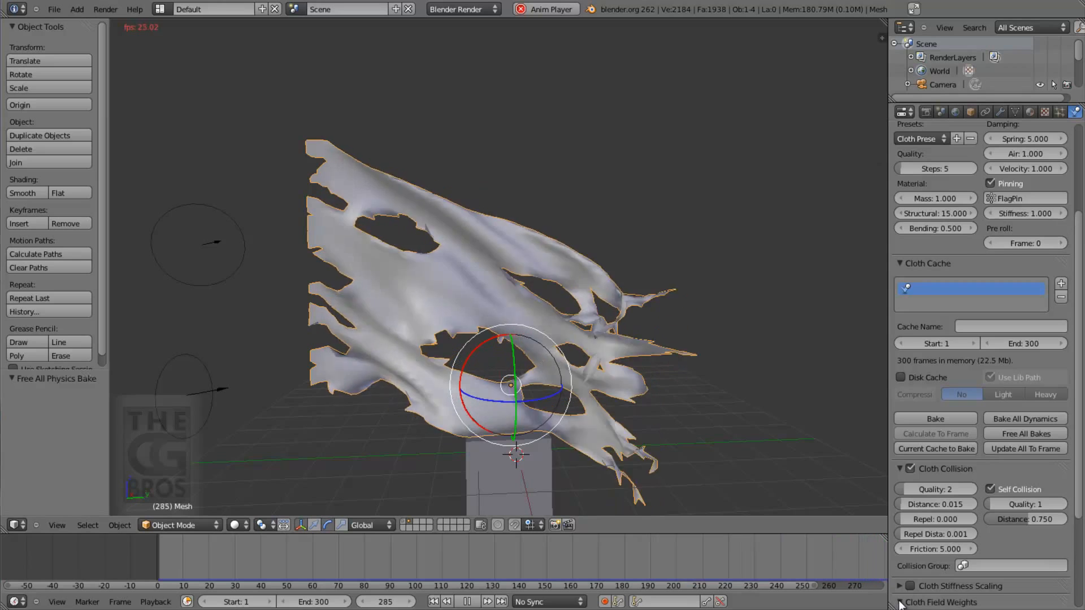
scroll(1077, 562, "down", 2)
scroll(1076, 562, "down", 4)
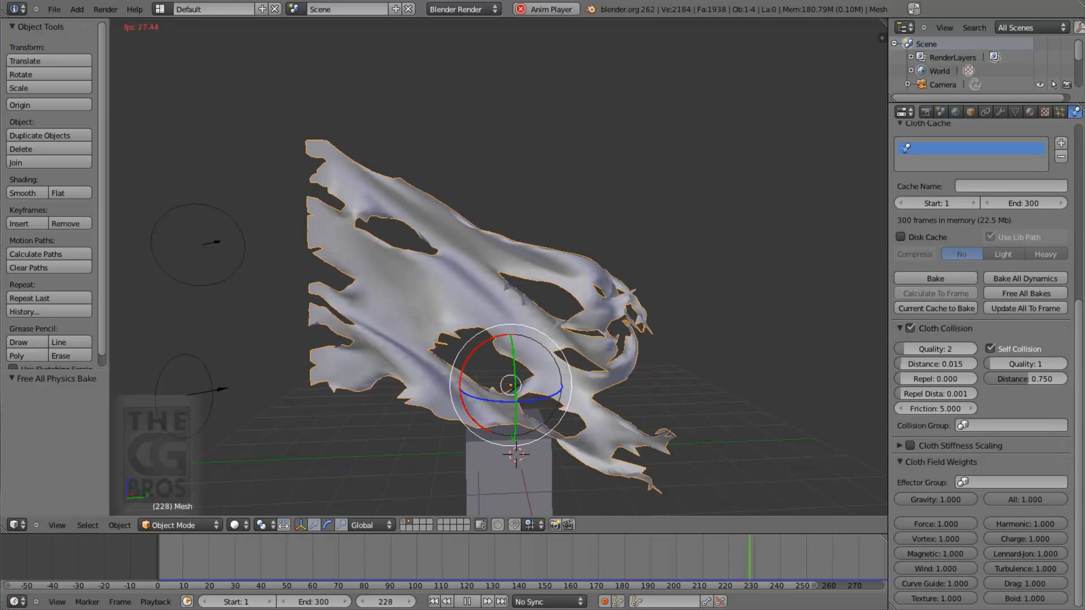
Step: Replay the flag simulation from the start, stop it at frame 184 and inspect the cloth up close
key("Escape")
left_click(473, 601)
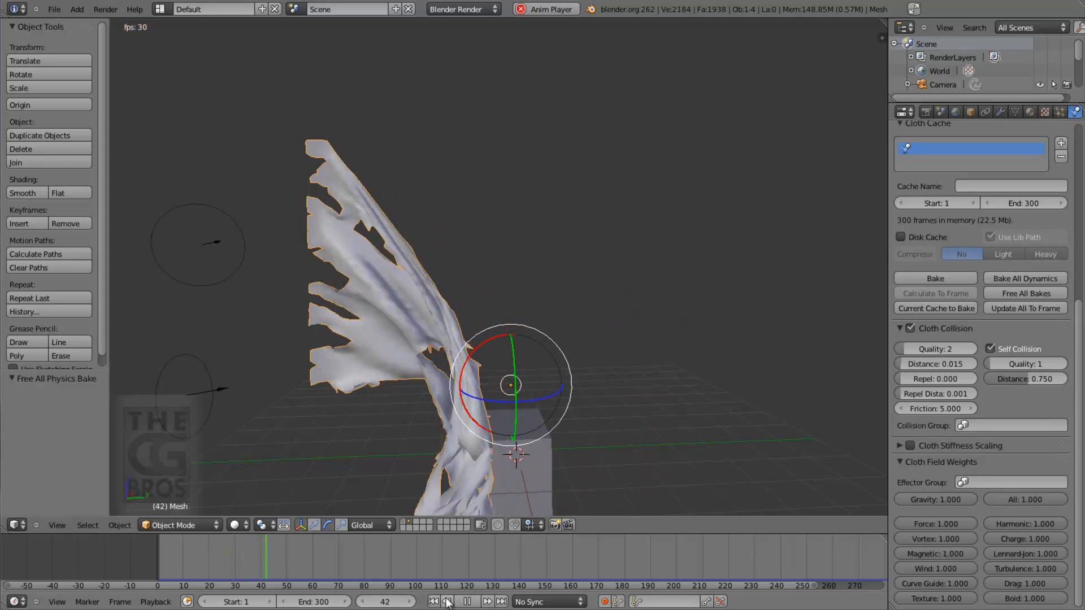
scroll(364, 369, "up", 4)
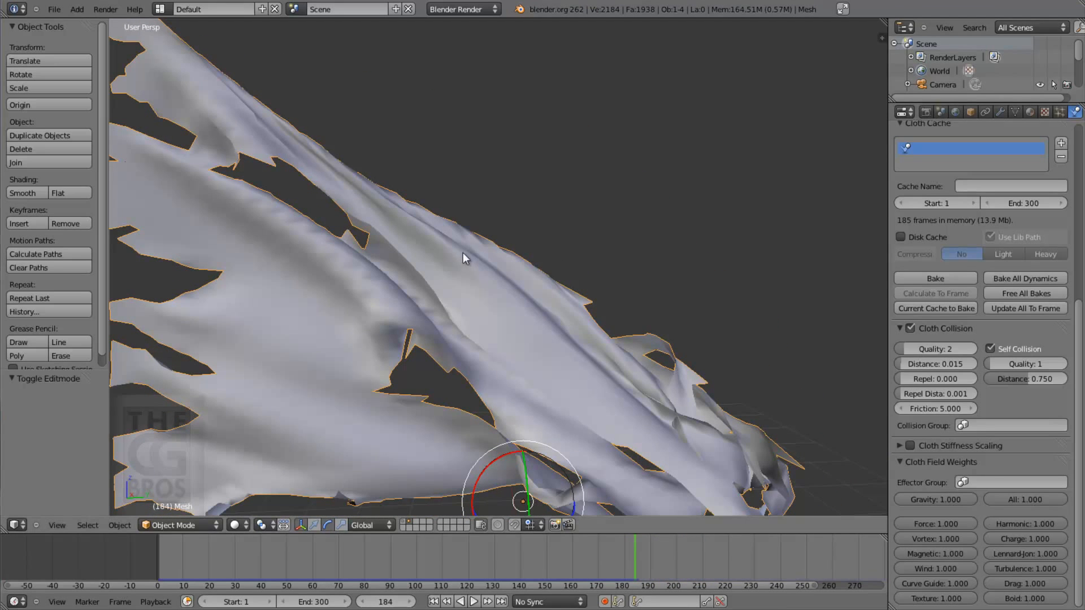
Step: Add a Subdivision Surface modifier to the flag and set its view subdivisions to 3
left_click(1000, 112)
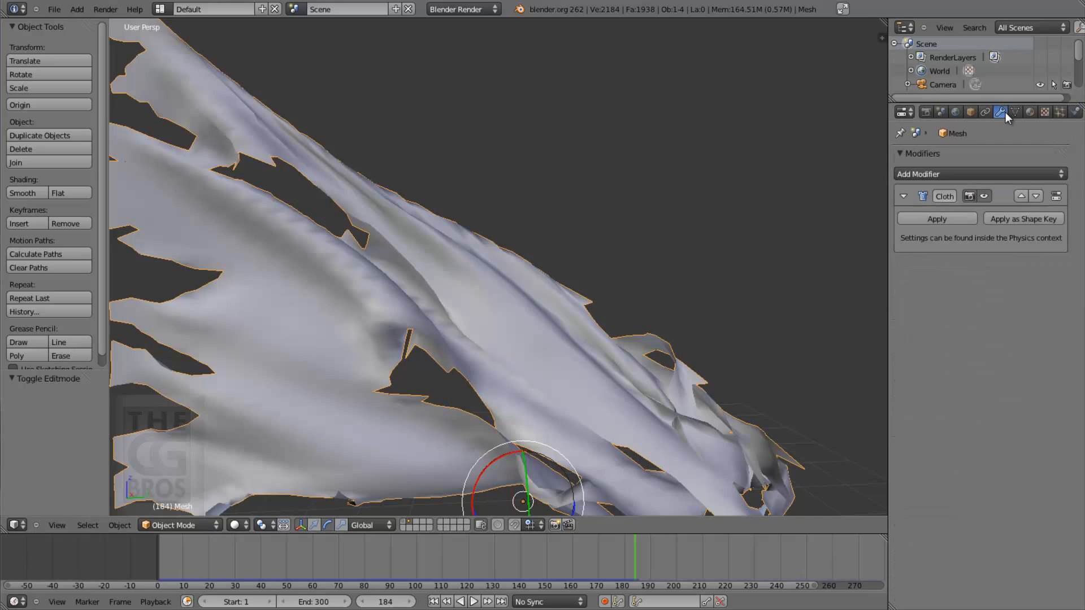
left_click(1061, 174)
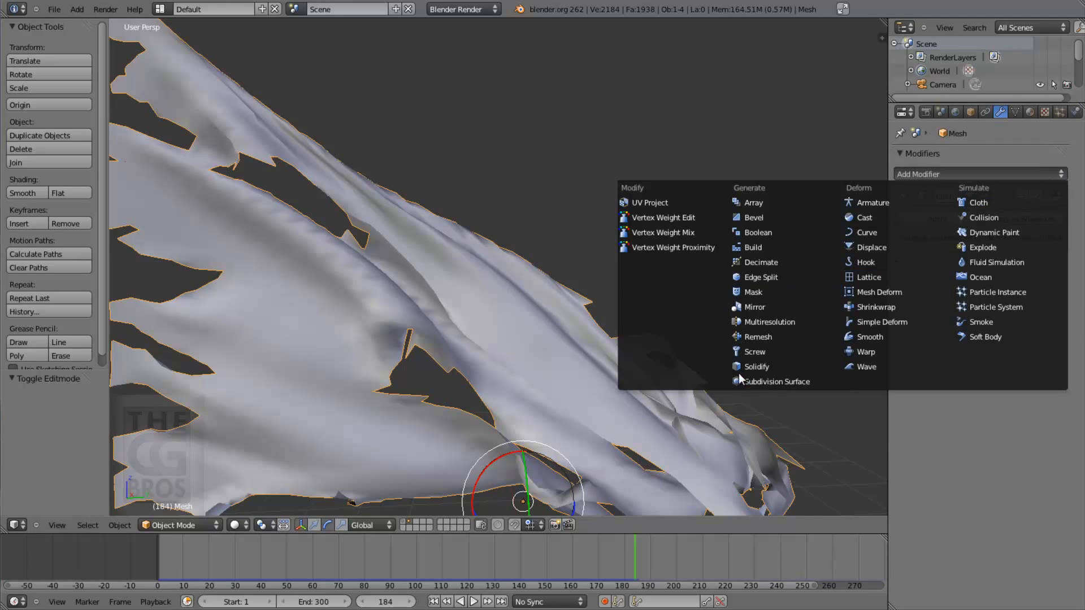
left_click(763, 382)
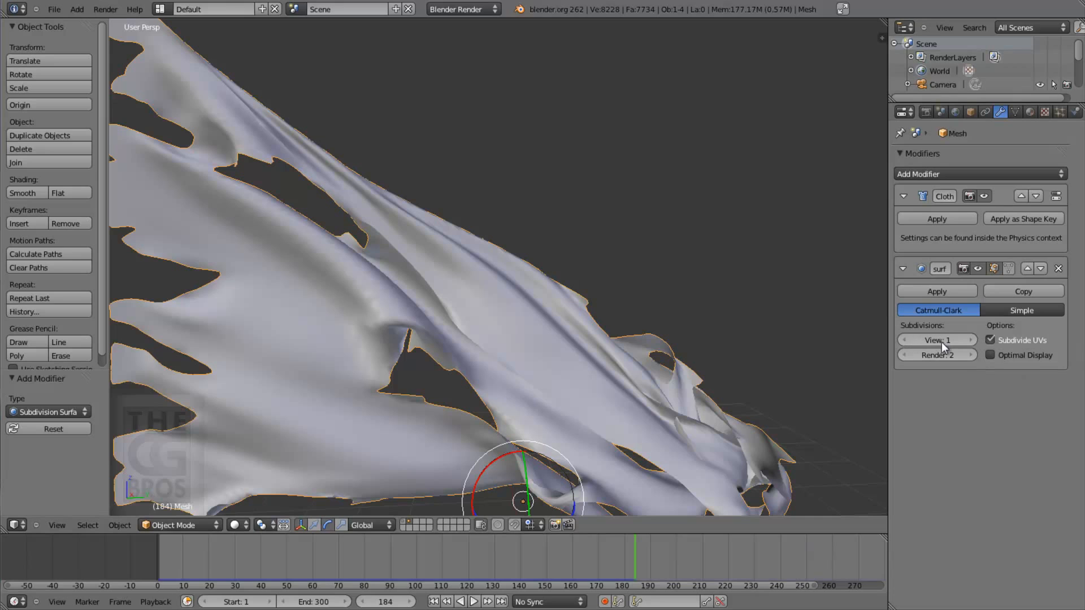
left_click(968, 340)
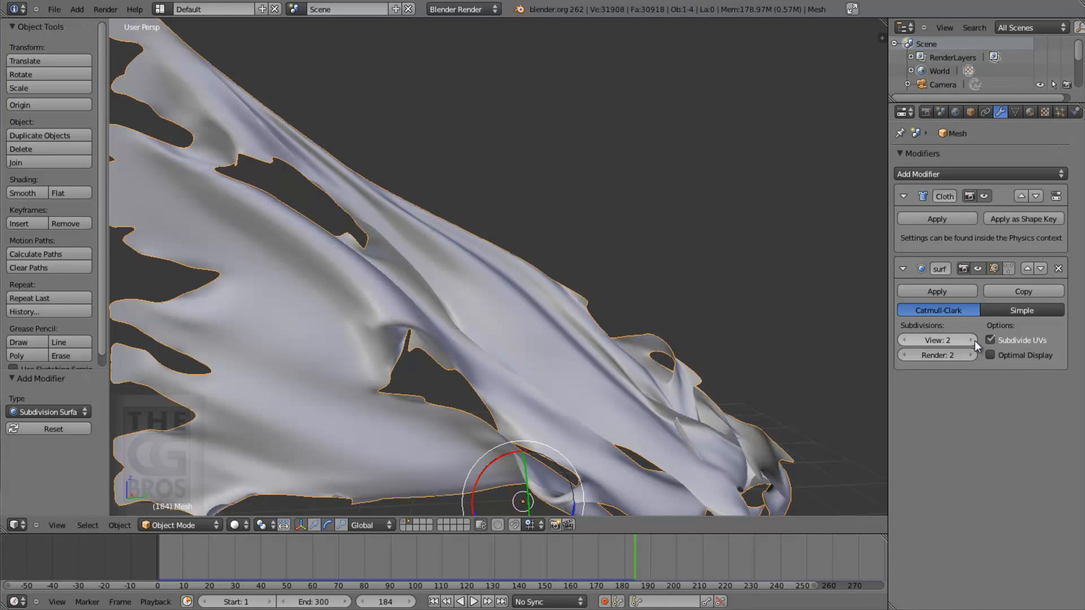
left_click(972, 341)
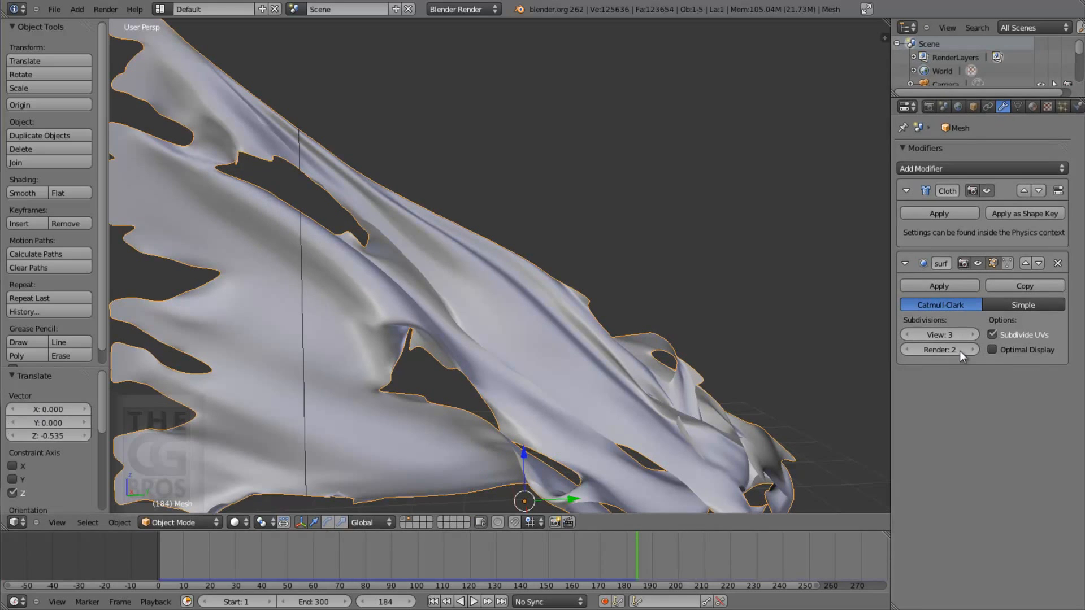
Step: Render a still image of the flag at the current frame and close the render result
left_click(928, 107)
left_click(931, 143)
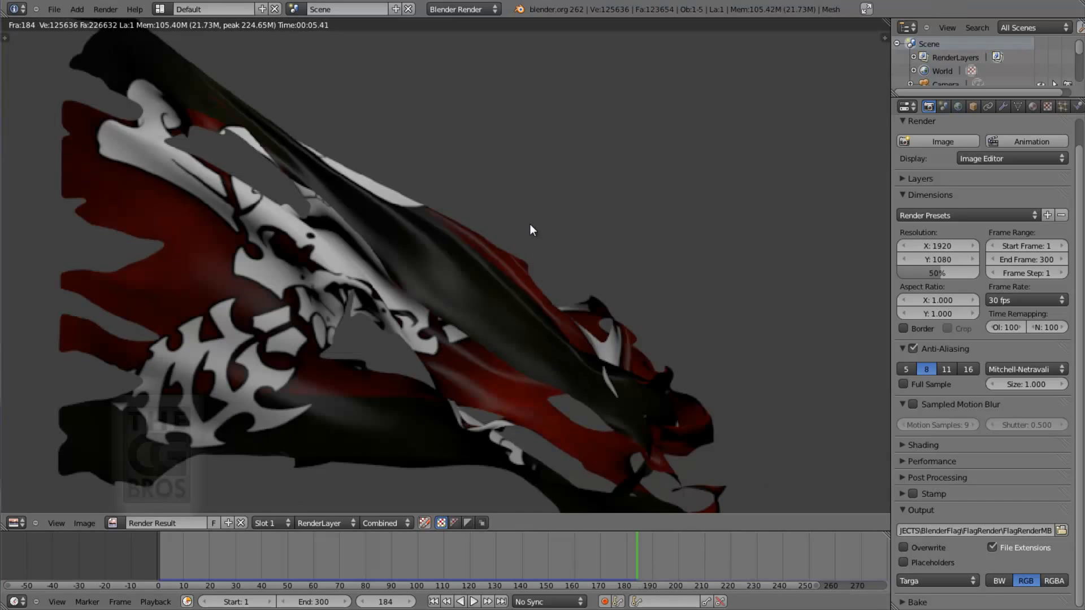
key("Escape")
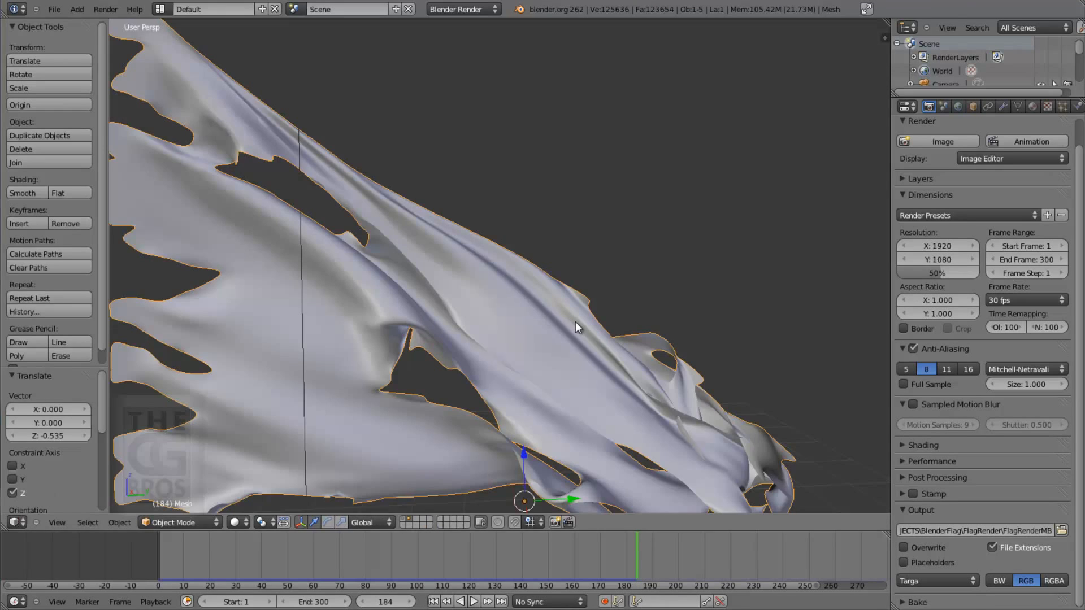
Step: Add a Solidify modifier to the flag and set its thickness to 0.02
middle_click_drag(577, 327, 612, 333)
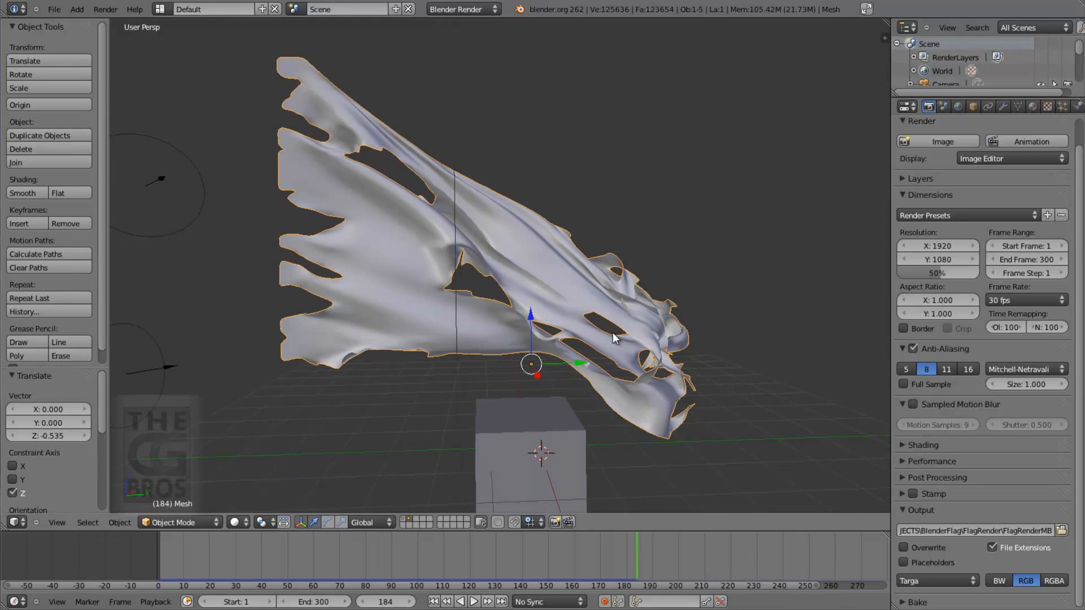
scroll(716, 352, "up", 8)
scroll(715, 358, "down", 10)
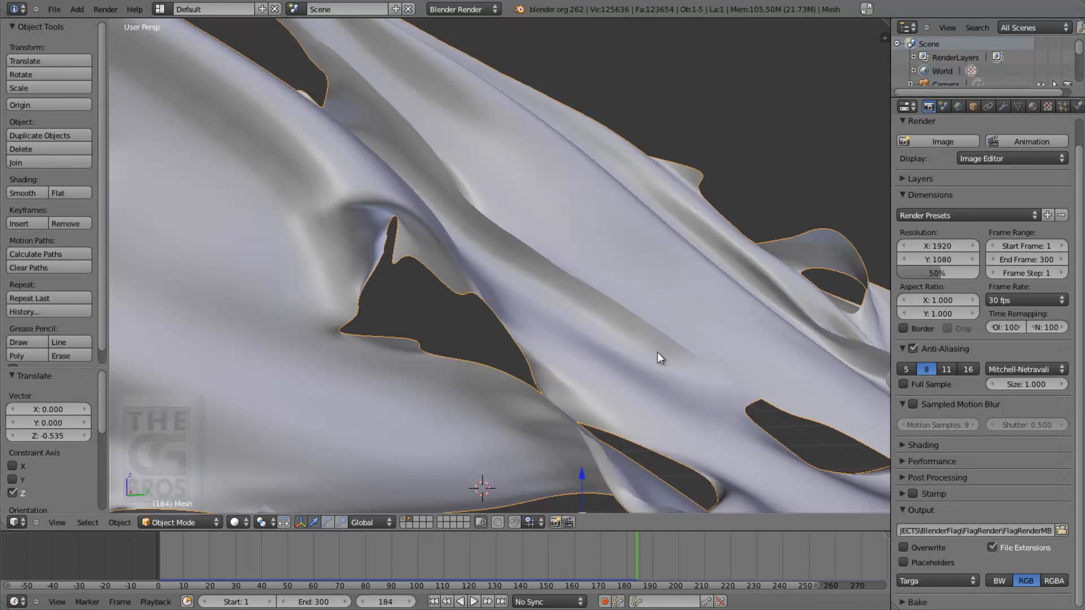
scroll(592, 327, "up", 2)
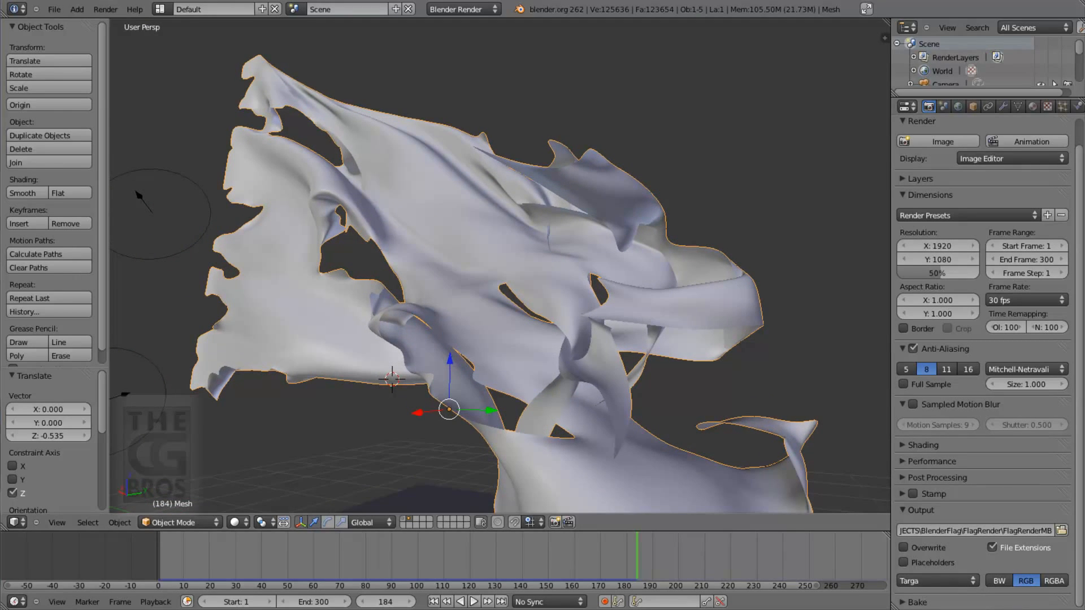
left_click(1004, 107)
left_click(1056, 169)
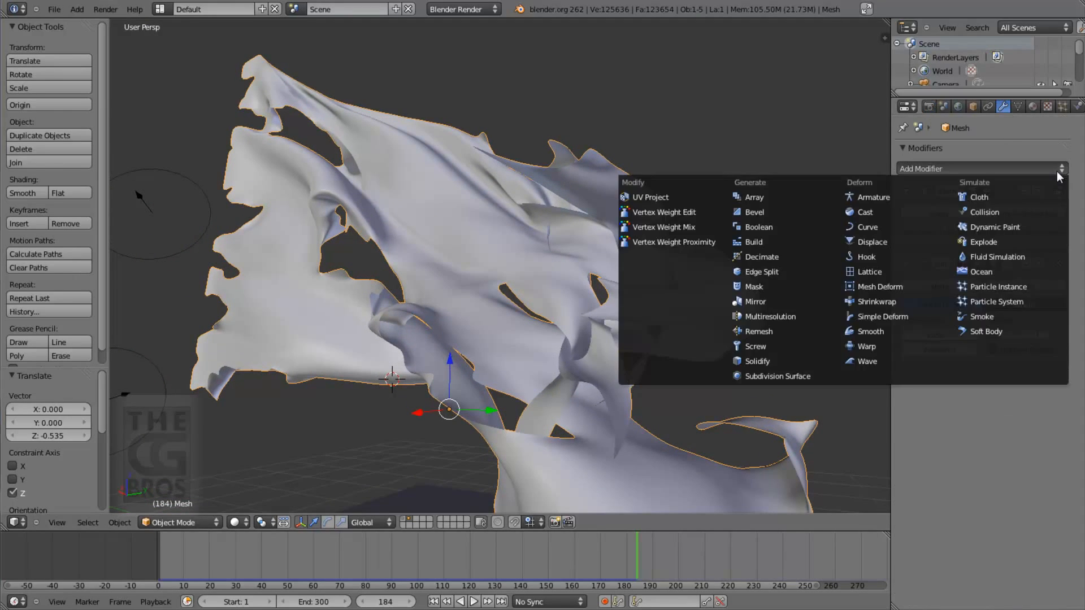
left_click(755, 359)
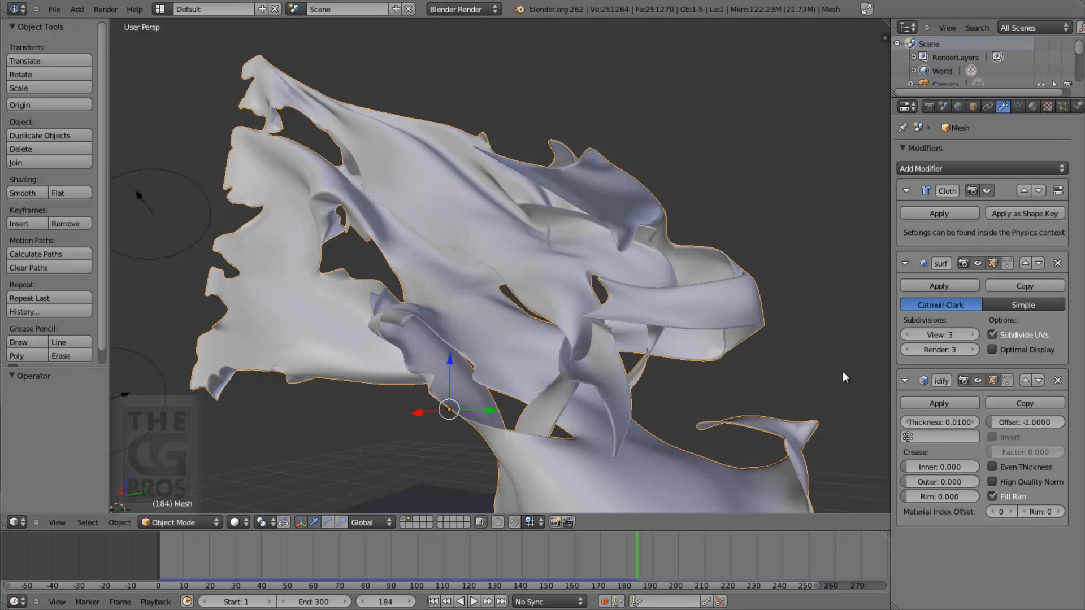
left_click(941, 422)
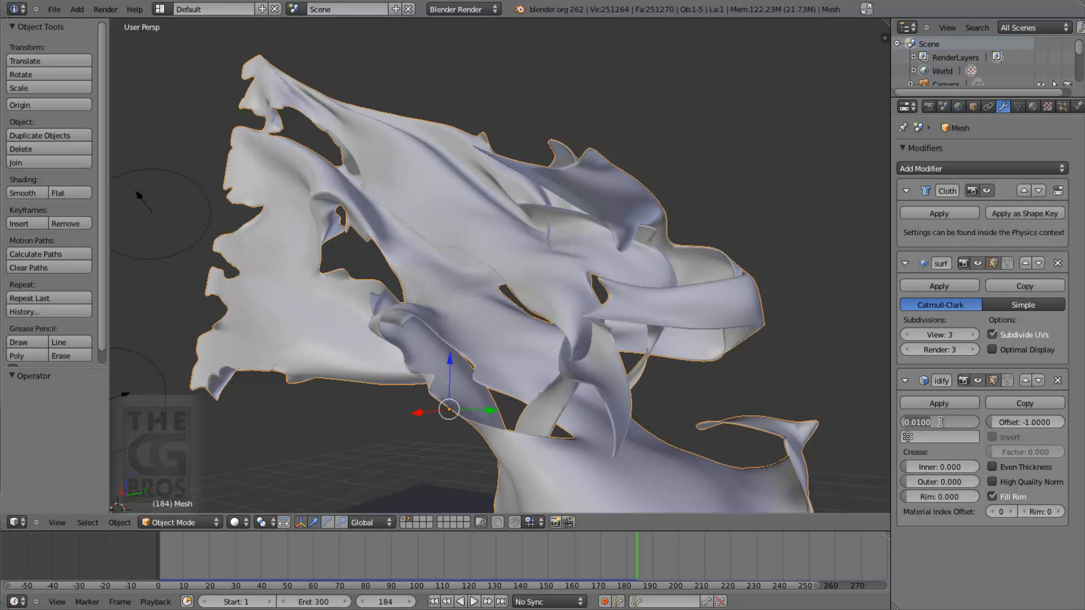
key("BackSpace")
type(".02")
key("Return")
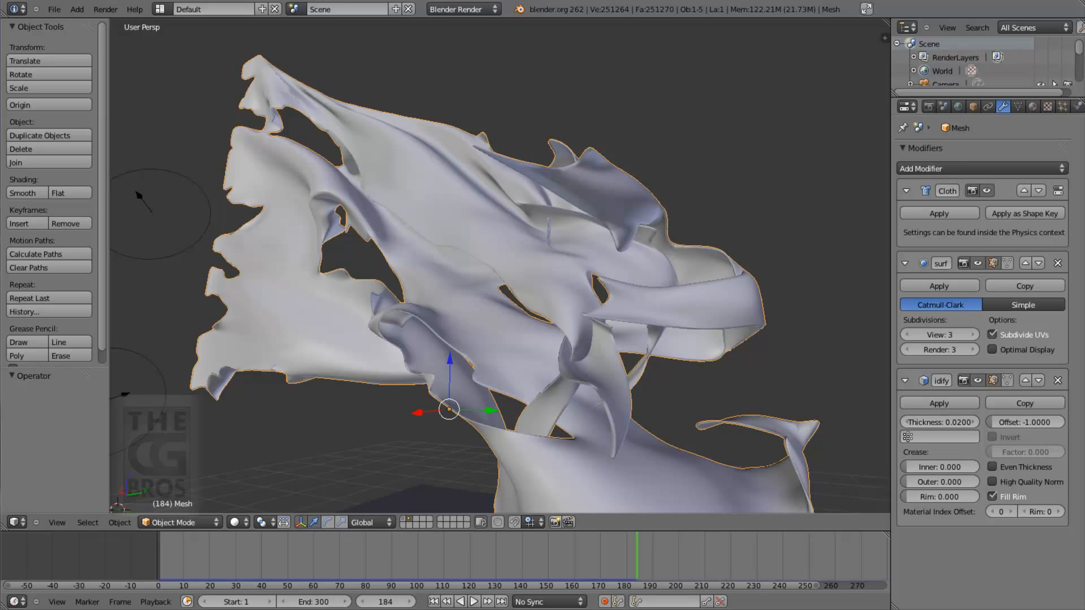
Step: Collapse the settings of the Cloth, Subdivision Surface and Solidify modifiers in the stack
left_click(906, 191)
left_click(906, 218)
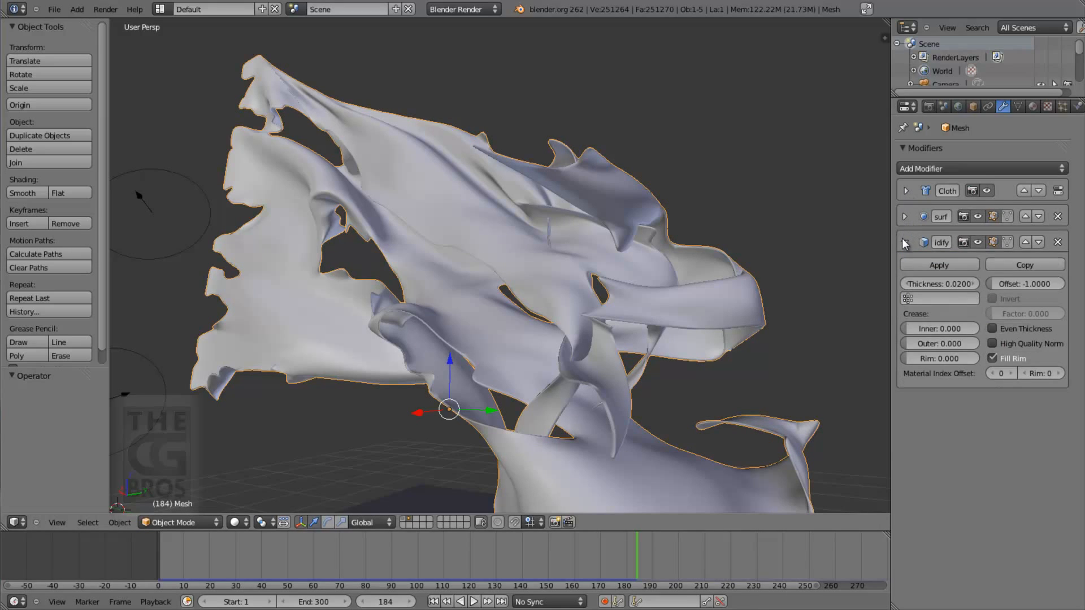
left_click(903, 241)
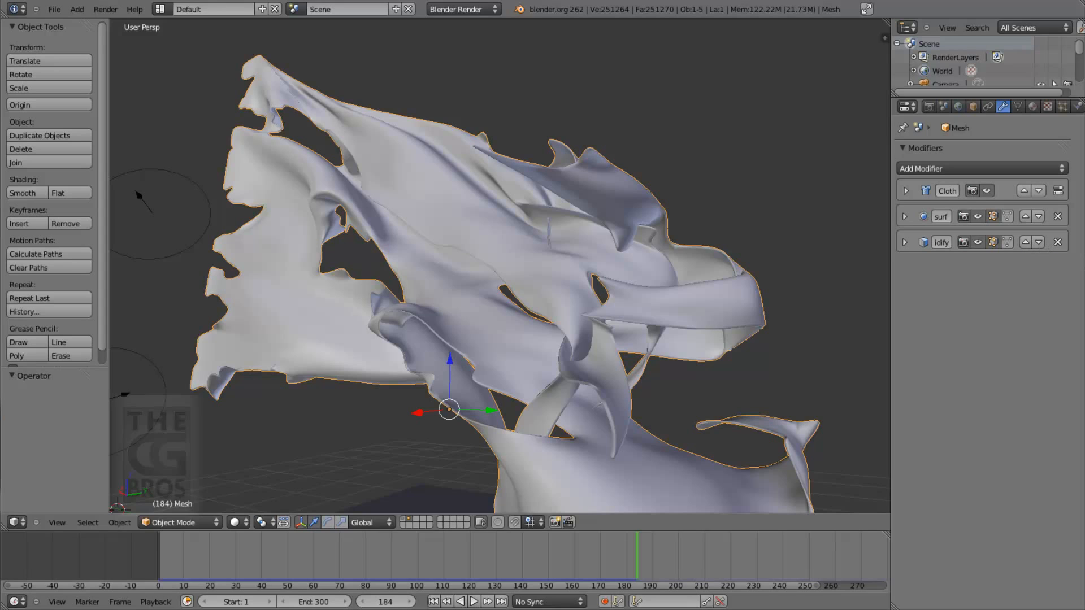
Step: Try the Solidify modifier above the Subdivision Surface modifier, and restore the original order
left_click(1025, 242)
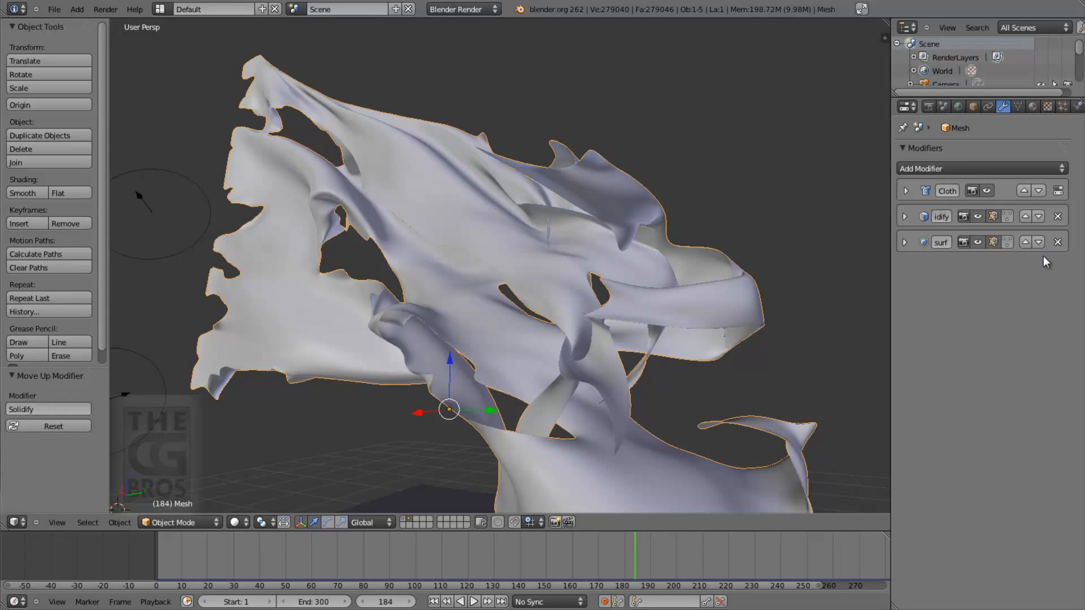
left_click(1038, 217)
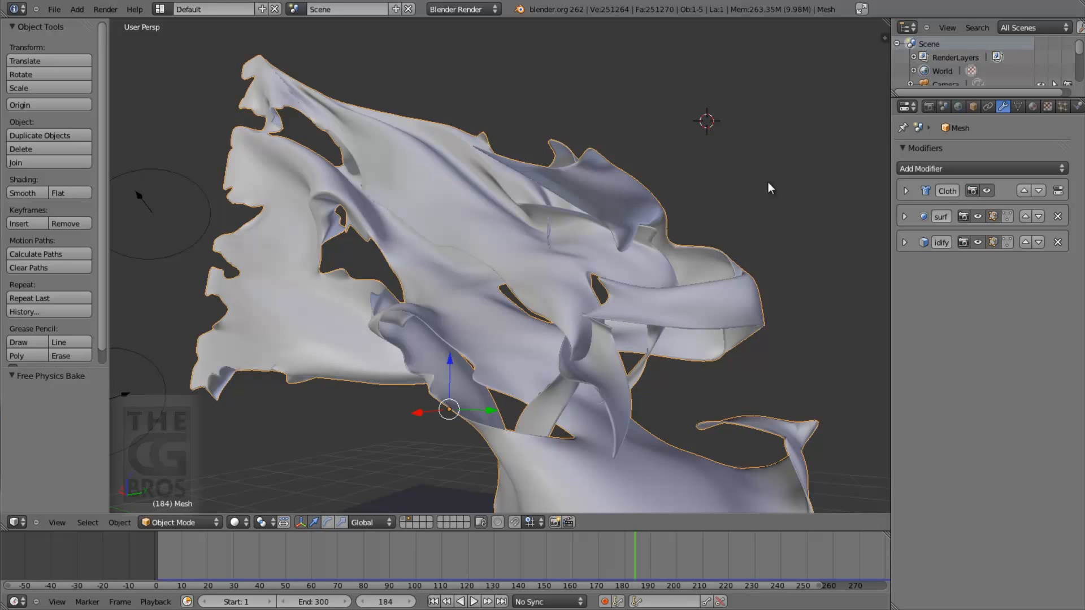
Step: Bake the flag's cloth simulation into its cache for frames 1 to 300
left_click(1077, 106)
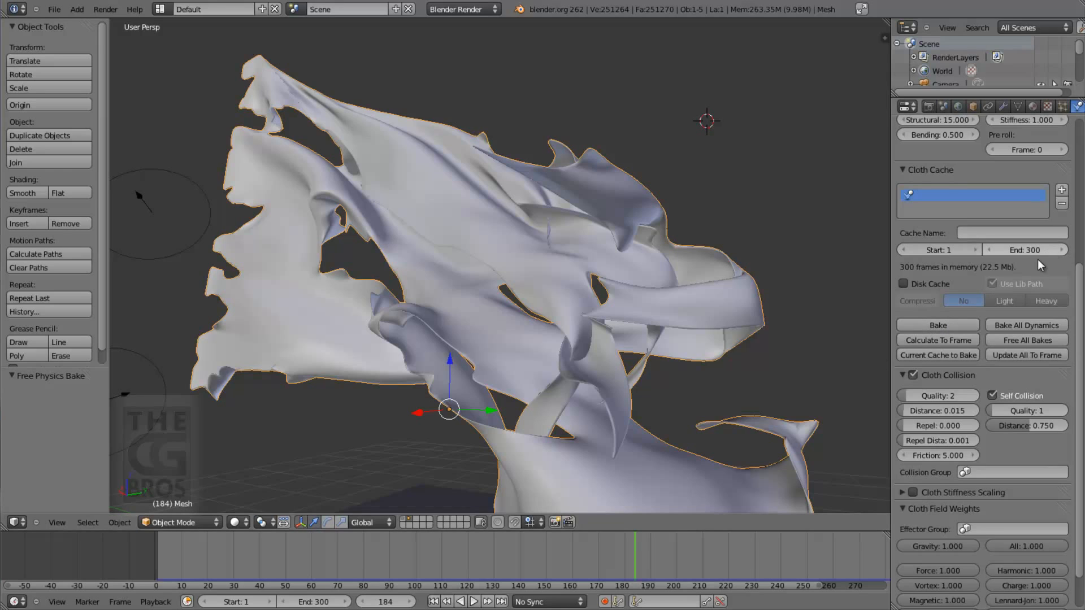
left_click(944, 325)
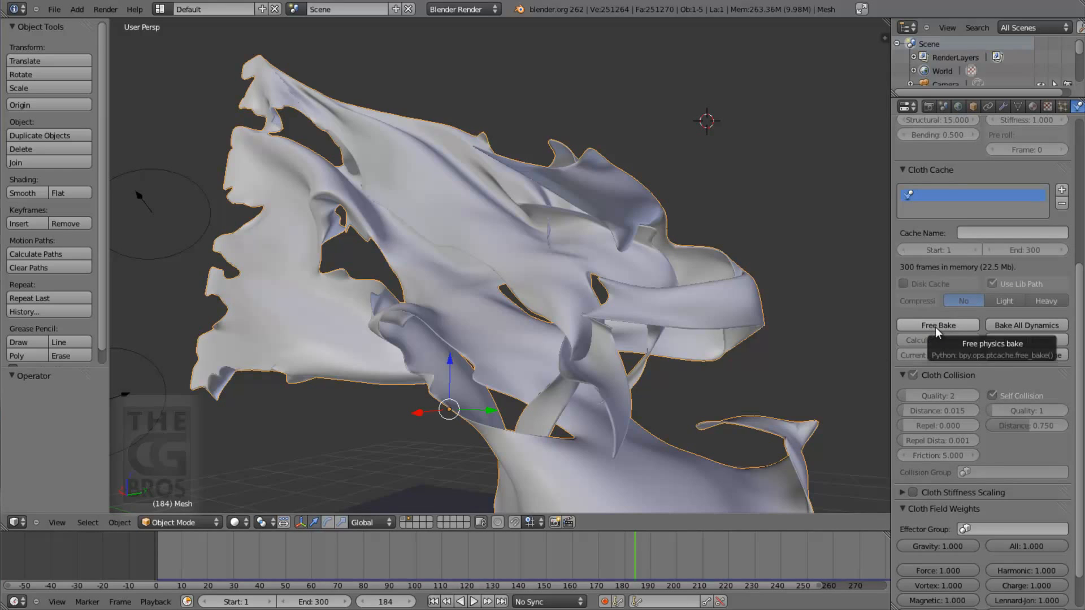
left_click(1019, 339)
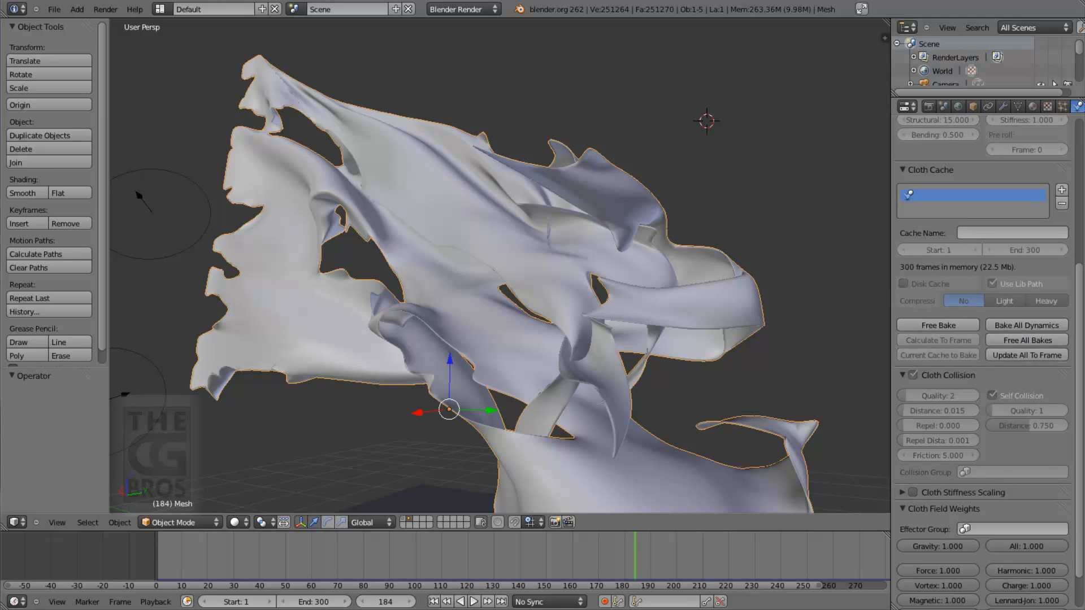
Step: Turn off viewport display of the Subdivision Surface and Solidify modifiers, and scrub the baked animation to frame 145
left_click(1002, 106)
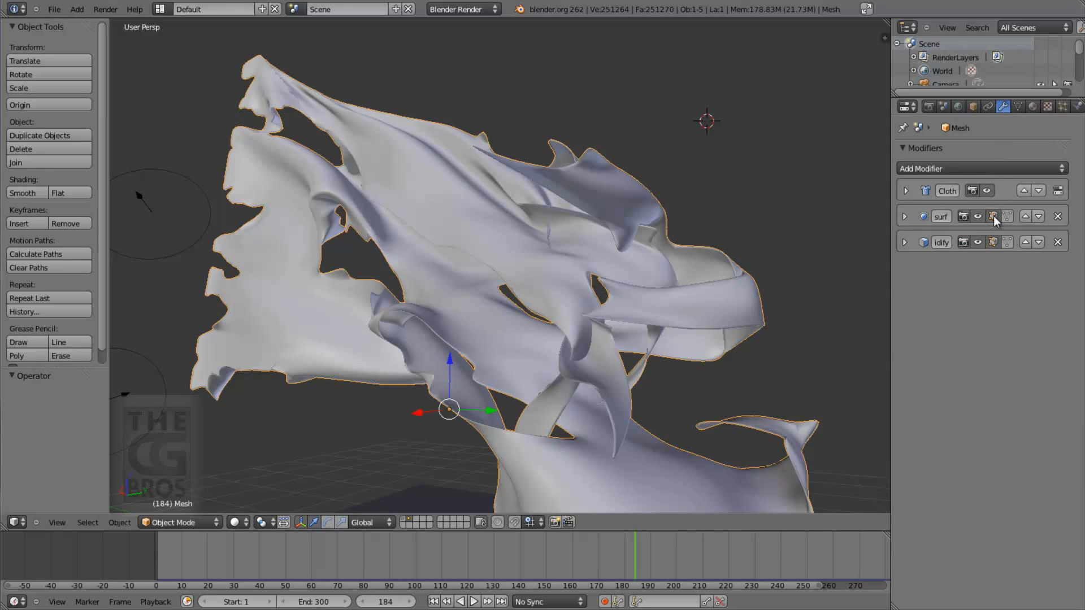
left_click(978, 217)
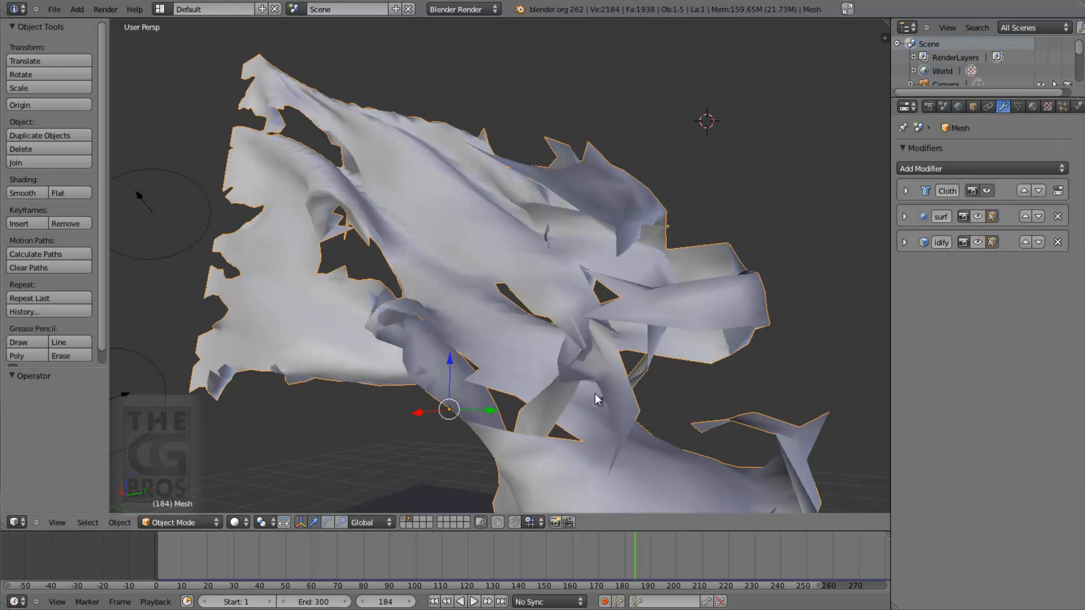
left_click_drag(599, 592, 483, 565)
scroll(582, 259, "down", 6)
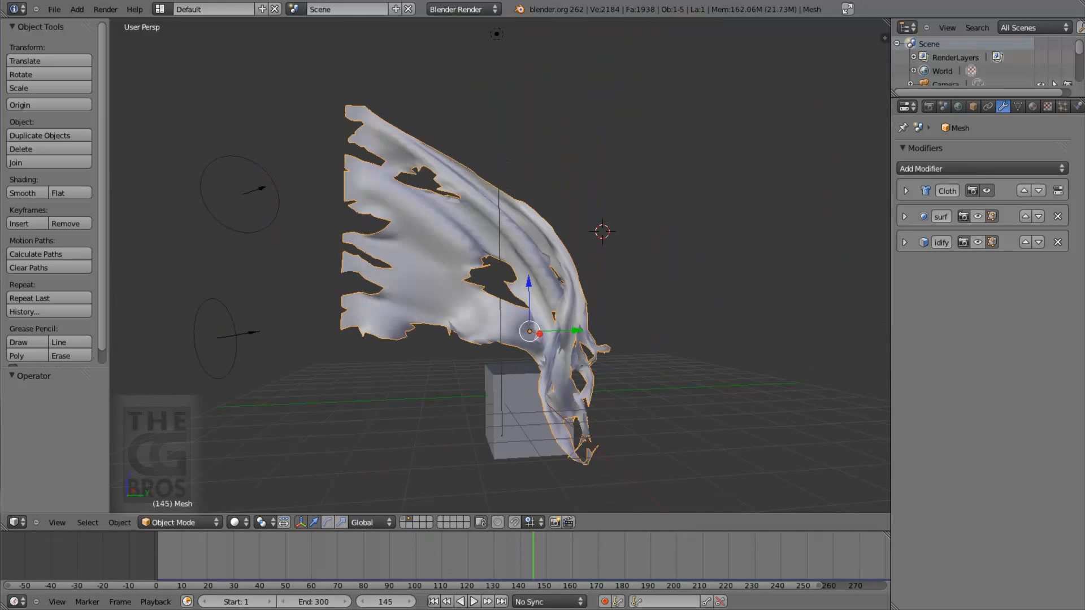
Step: Play back the finished flag render sequence in a separate player window
key("ctrl+F11")
left_click_drag(1034, 25, 200, 57)
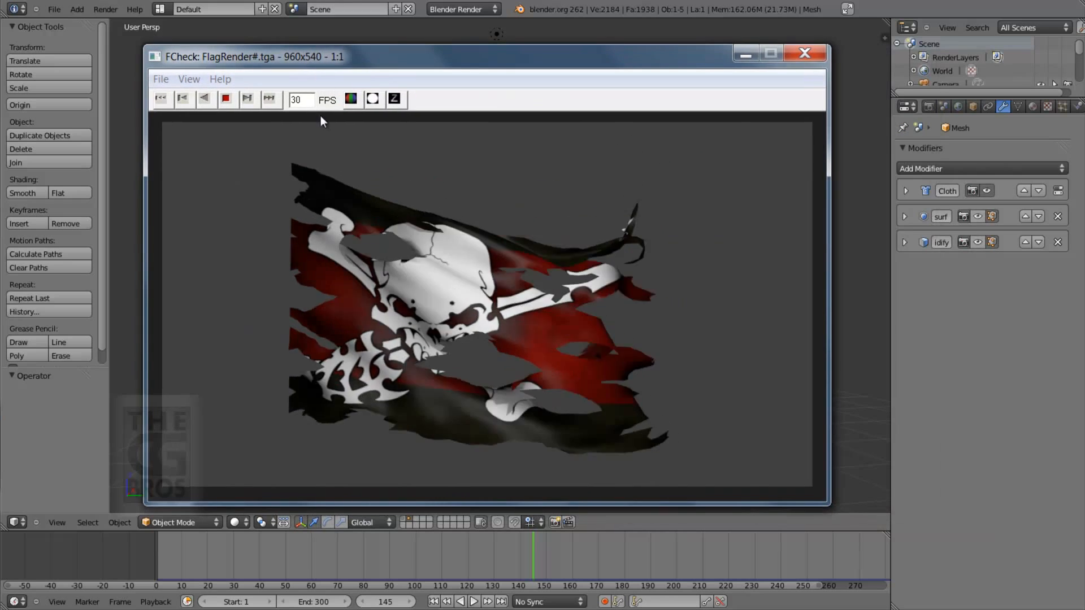